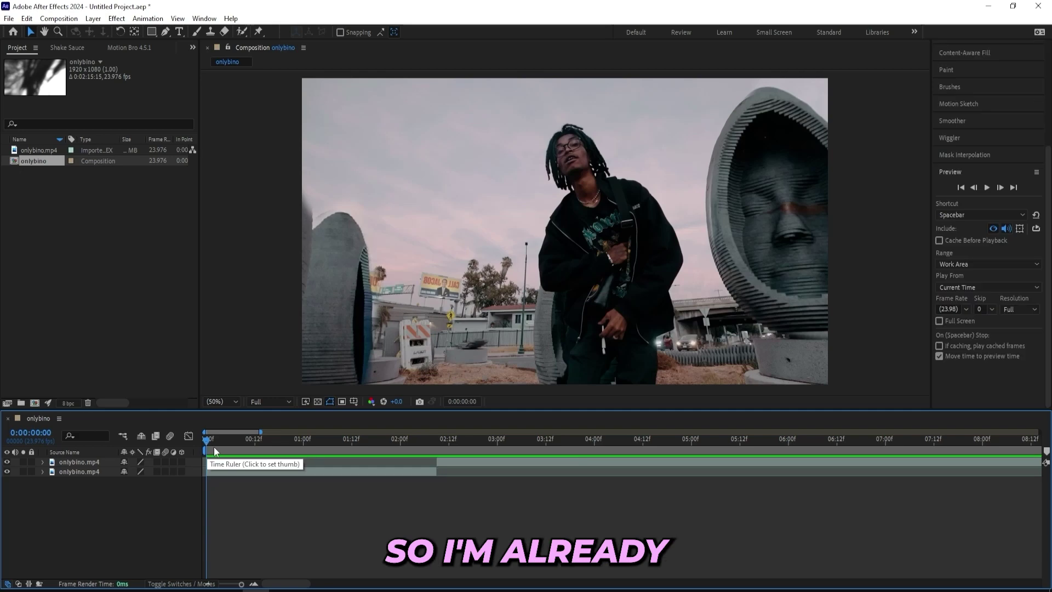
End the onlybino composition's work area at about 1.5 seconds and add the composition to the Adobe Media Encoder queue
key("space")
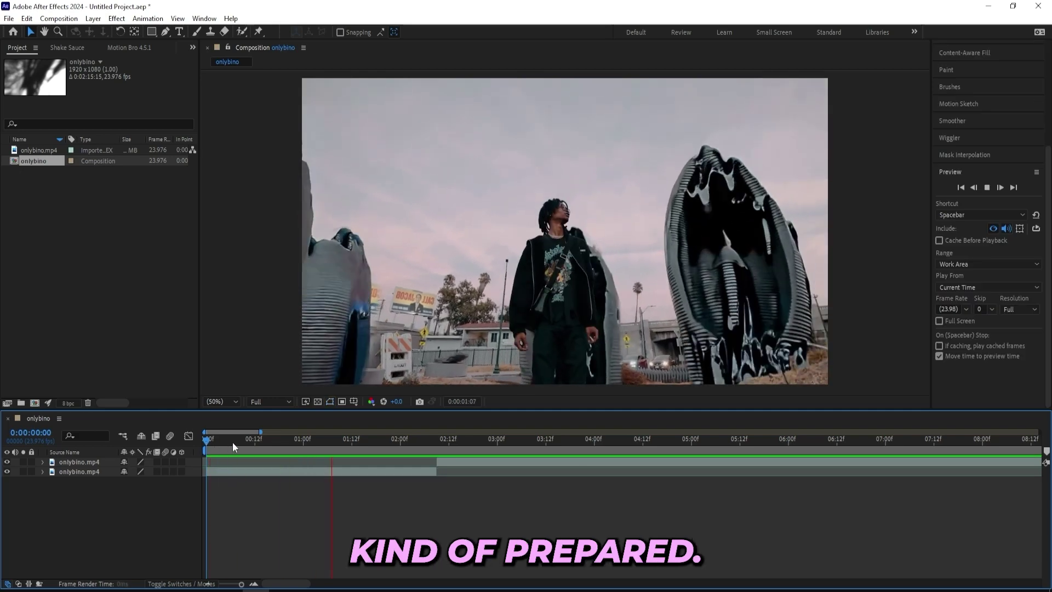
mouse_move(206, 441)
left_mouse_down()
mouse_move(432, 442)
mouse_move(222, 463)
mouse_move(438, 466)
mouse_move(350, 467)
mouse_move(224, 436)
mouse_move(461, 447)
mouse_move(206, 442)
left_mouse_up()
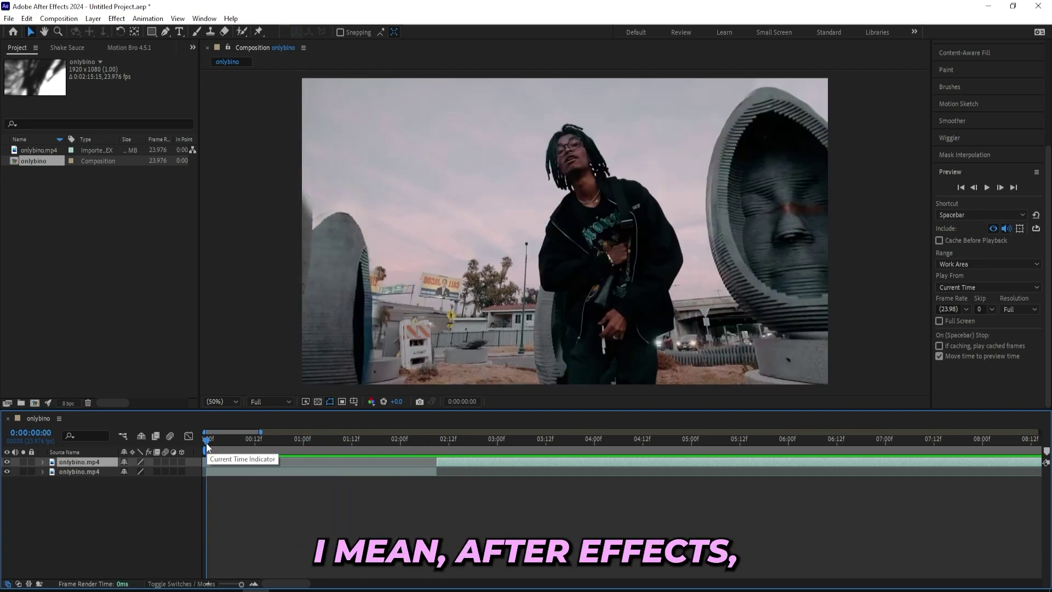
left_click_drag(214, 447, 352, 449)
key("n")
key("space")
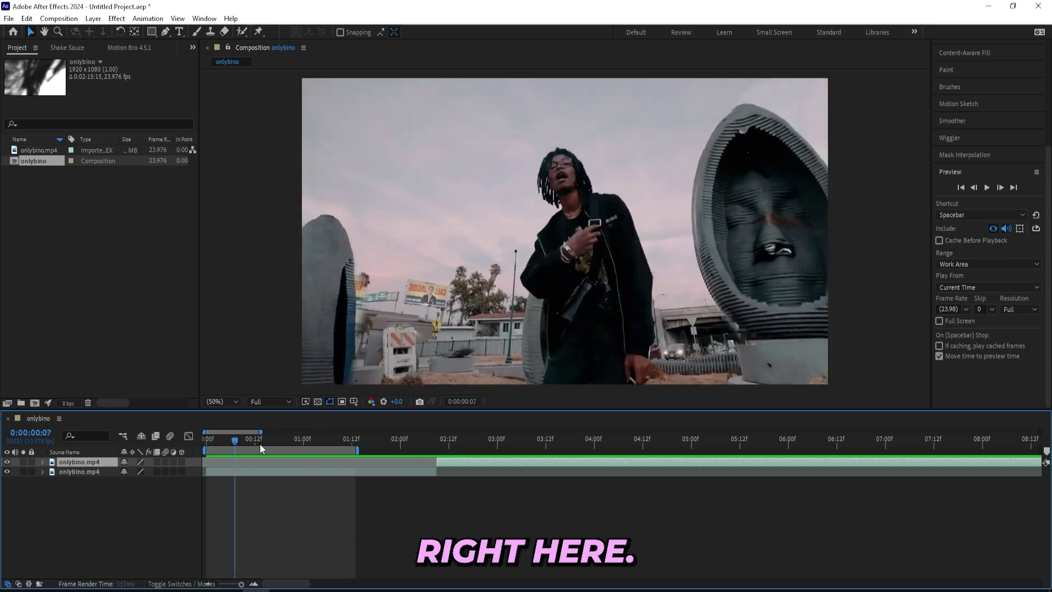
left_click(58, 18)
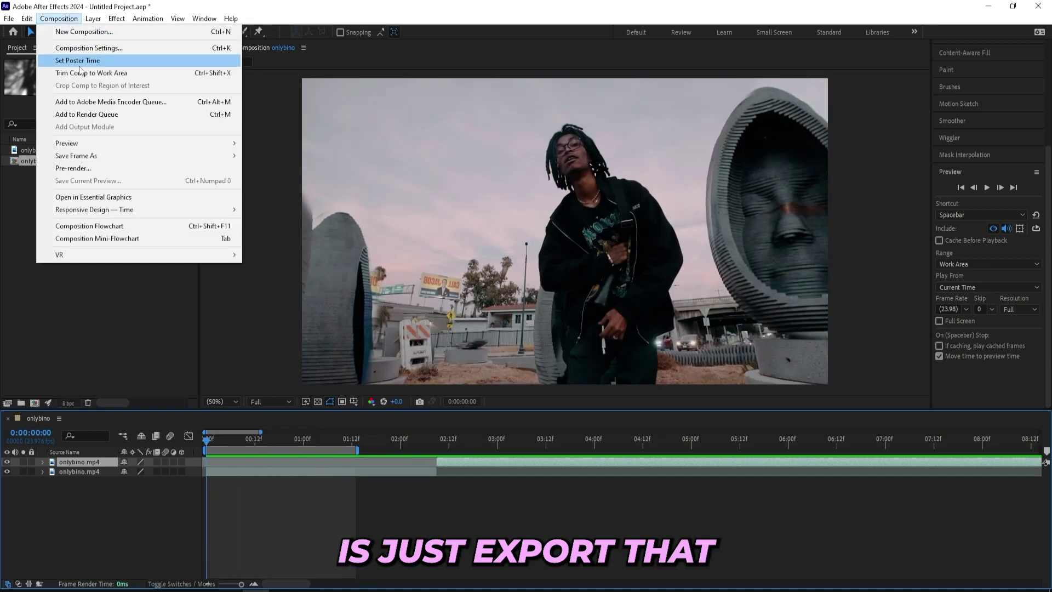
left_click(94, 101)
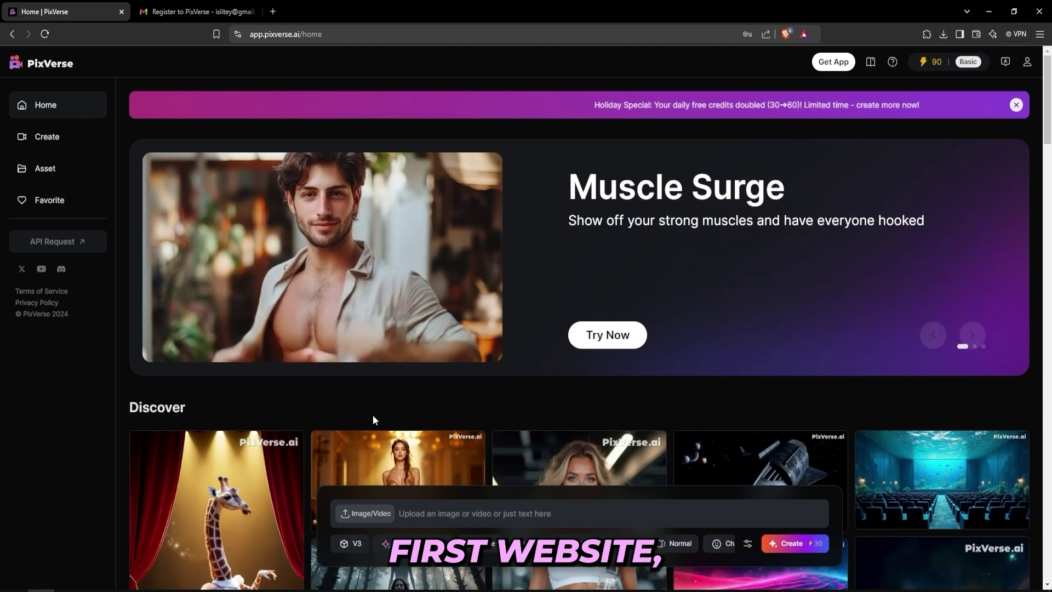
Switch to PixVerse in the browser, upload aiv1.mp4 and choose the We Are Venom! effect for it
left_click(372, 519)
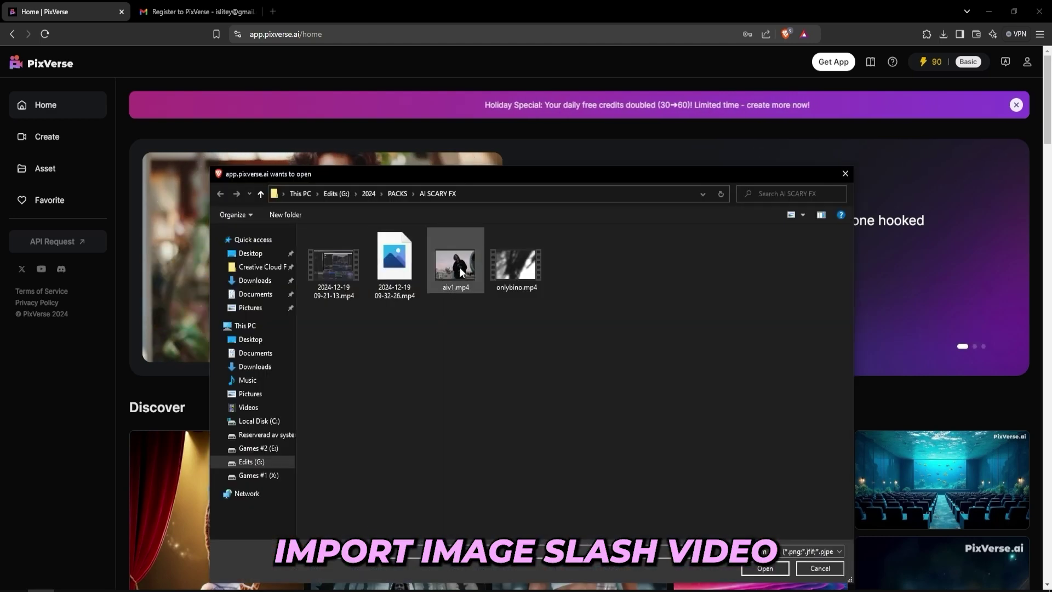
double_click(461, 271)
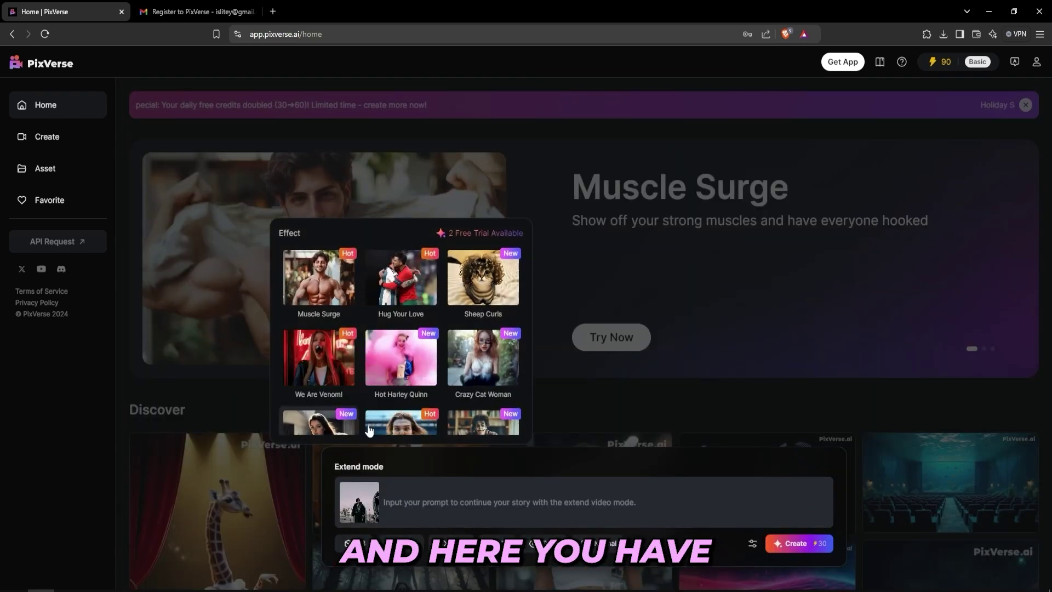
scroll(396, 324, "down", 3)
scroll(396, 324, "down", 3)
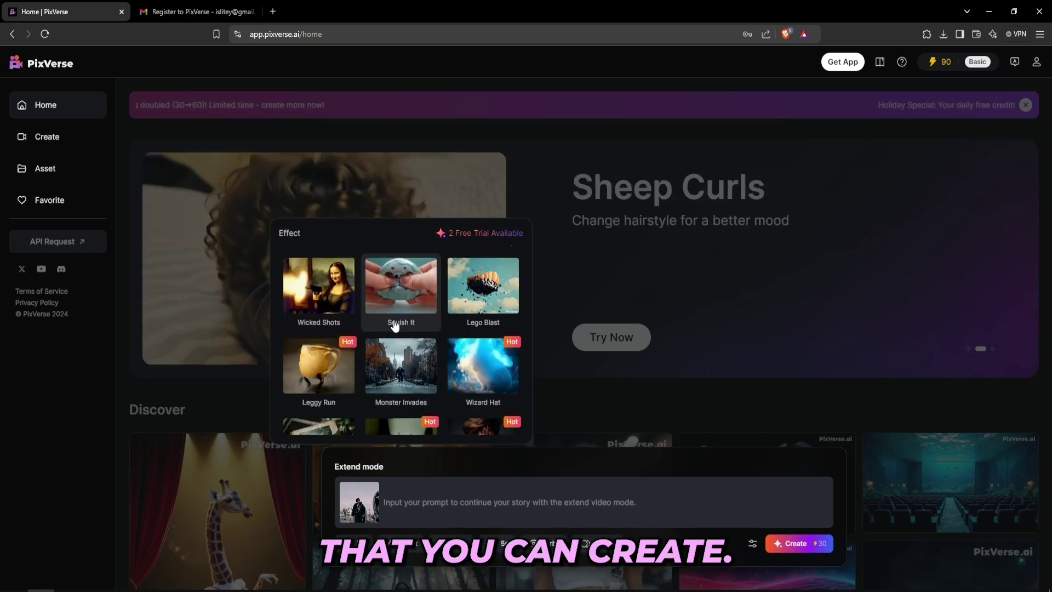
scroll(357, 351, "up", 3)
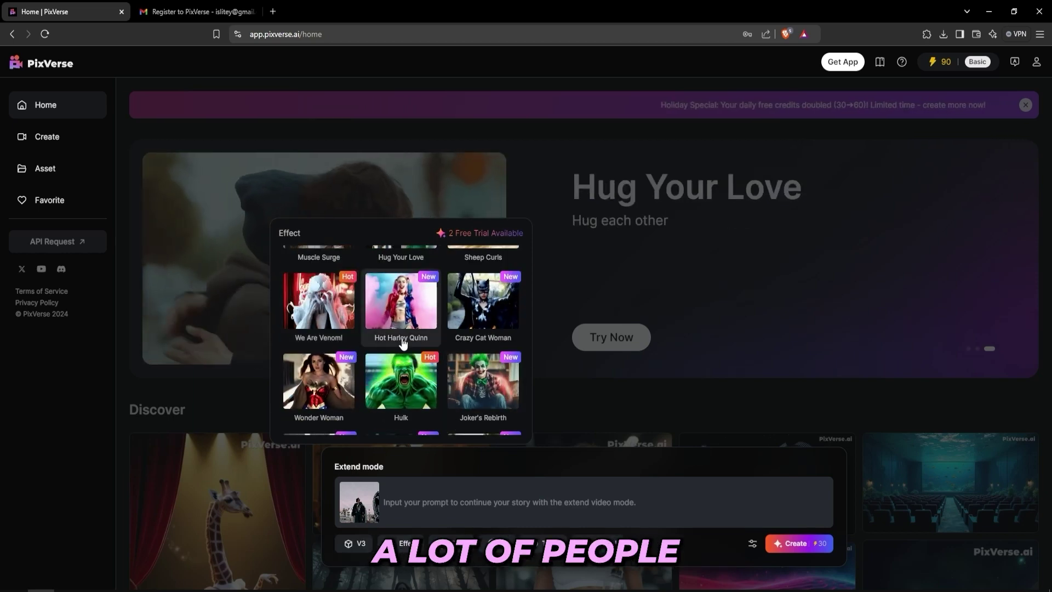
scroll(315, 357, "up", 1)
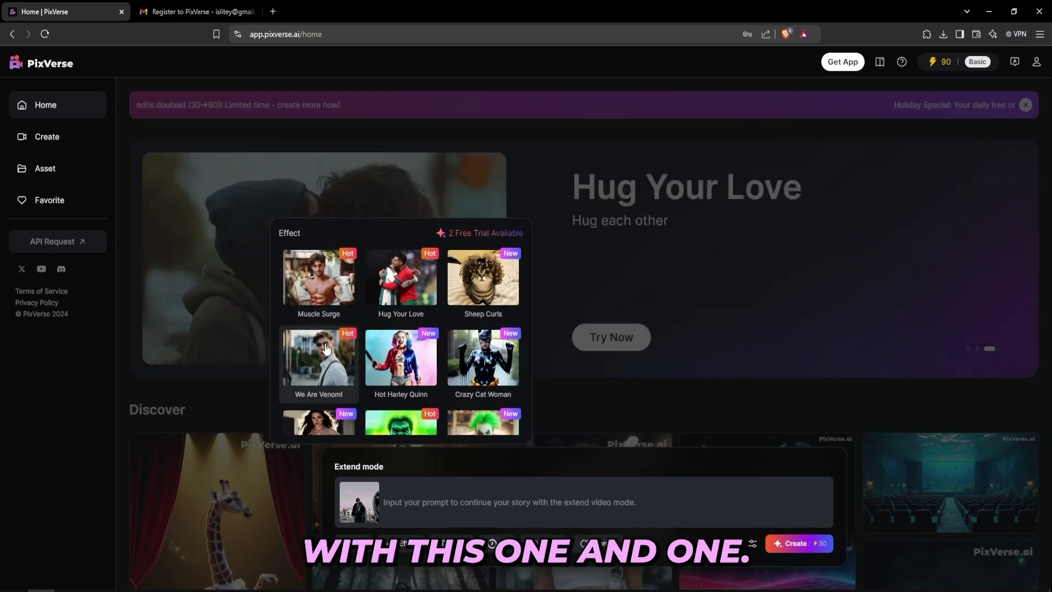
left_click(326, 348)
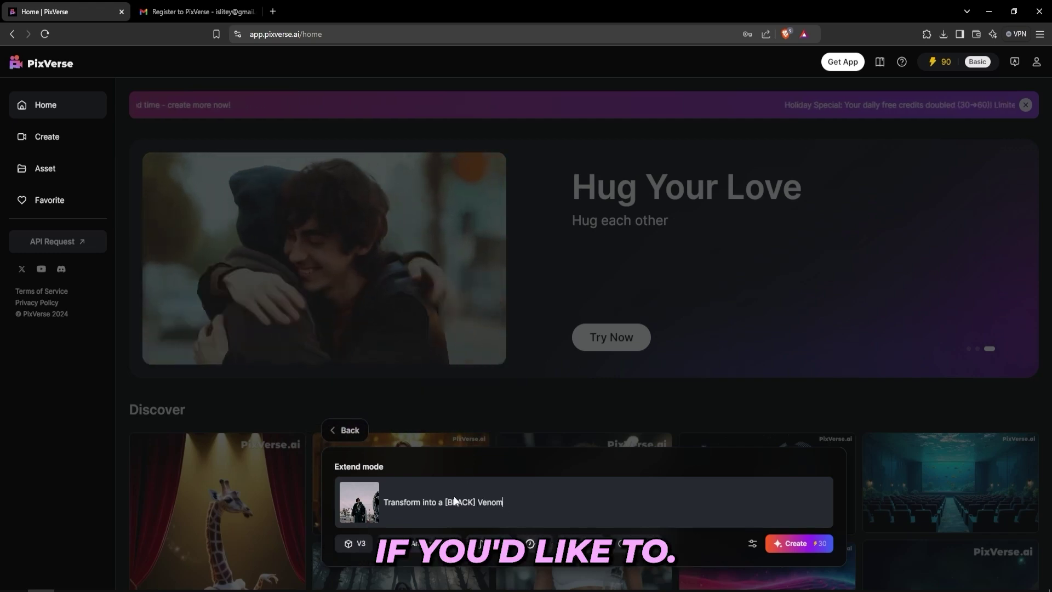
Append ", add extra blood" to the Venom prompt and generate the video
type(", add extra blood")
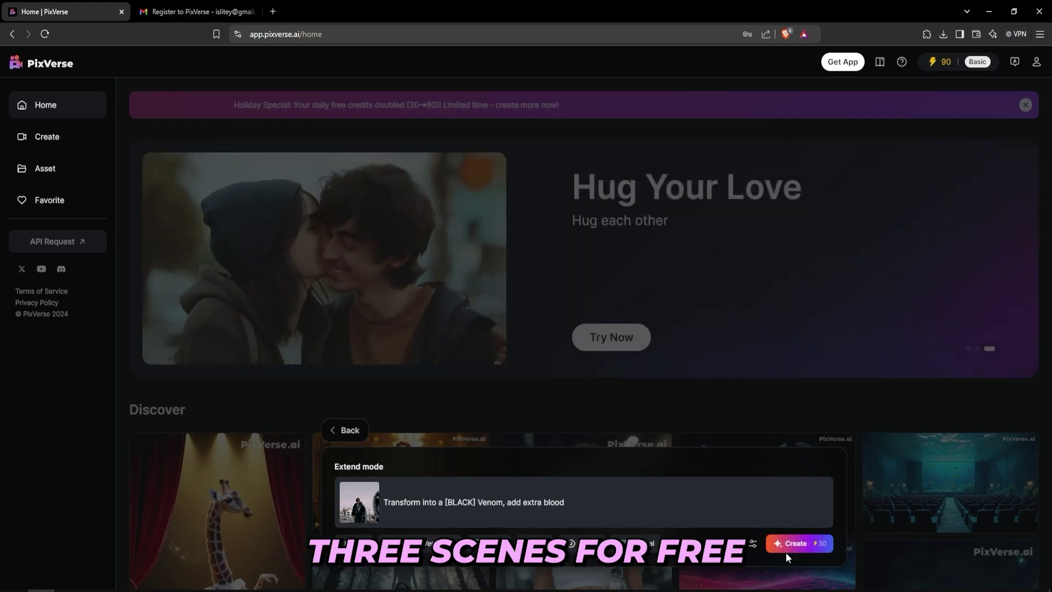
left_click(798, 544)
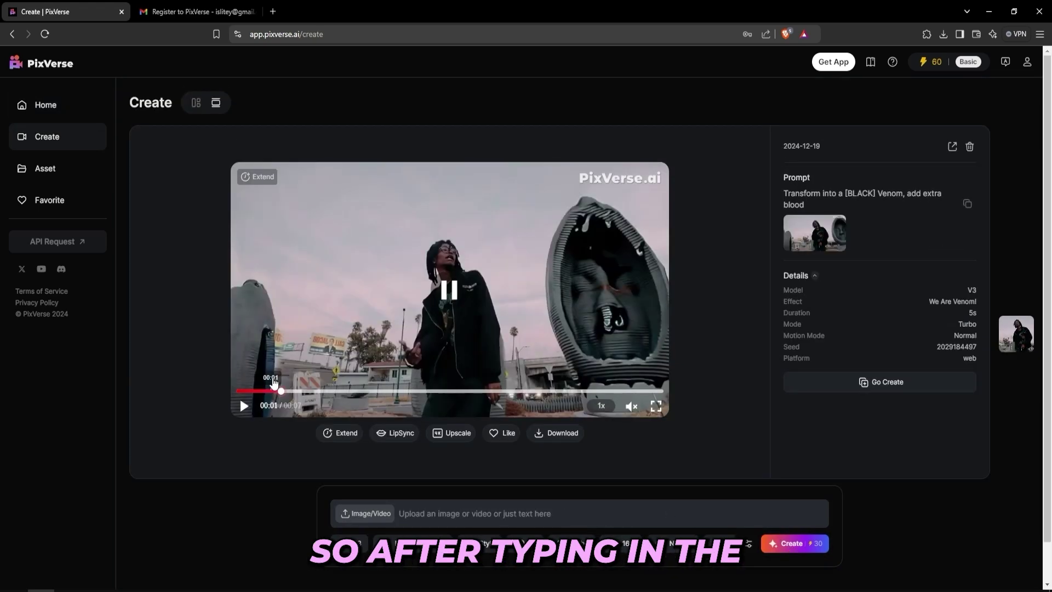
Play back the generated Venom video and check the credit cost of upscaling it without starting the upscale
left_click(239, 396)
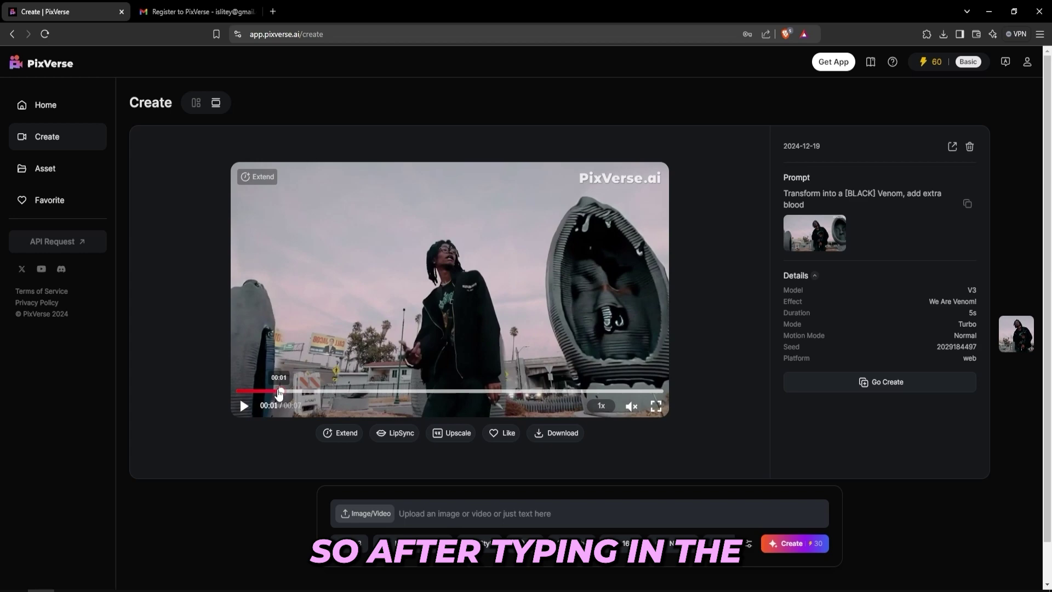
key("space")
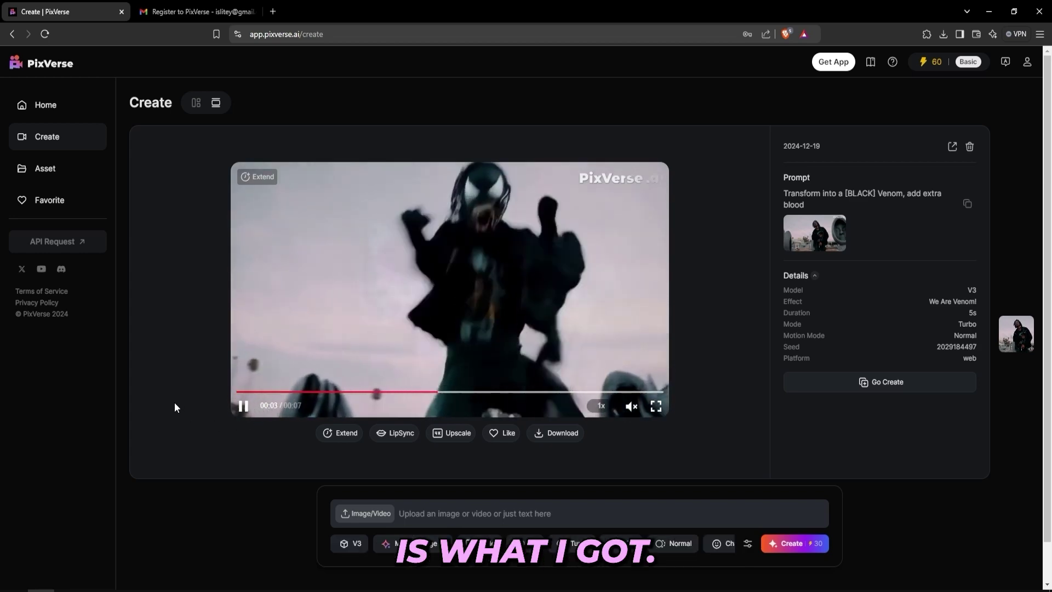
left_click(434, 340)
left_click(320, 392)
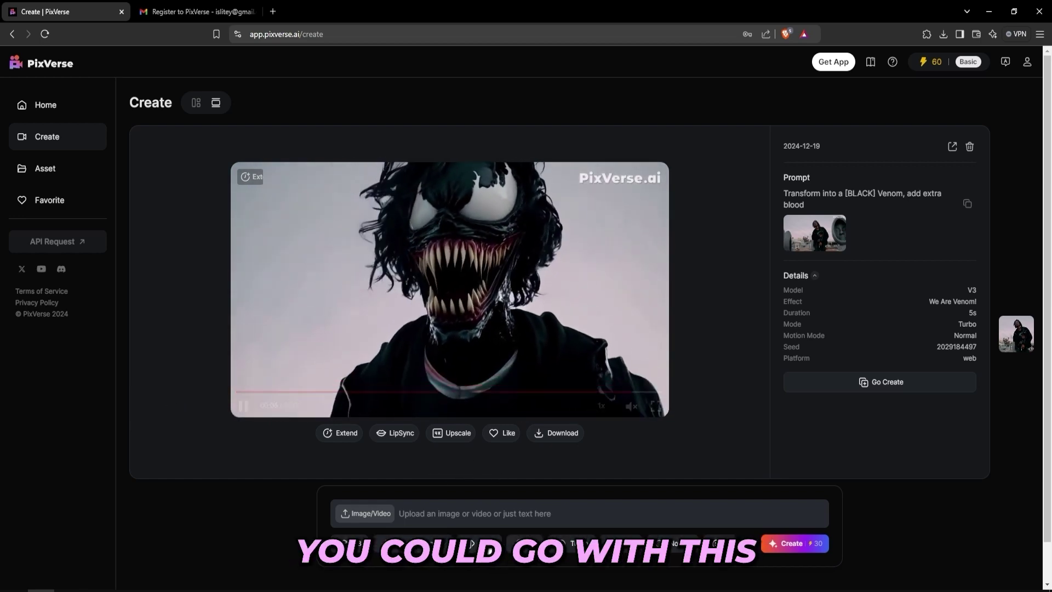
left_click(444, 432)
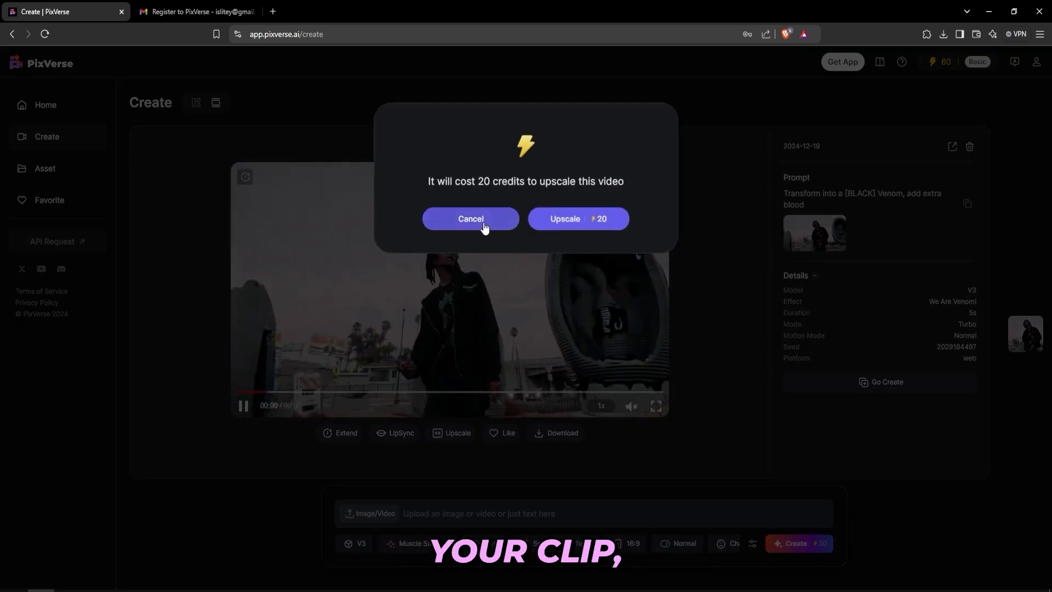
left_click(482, 226)
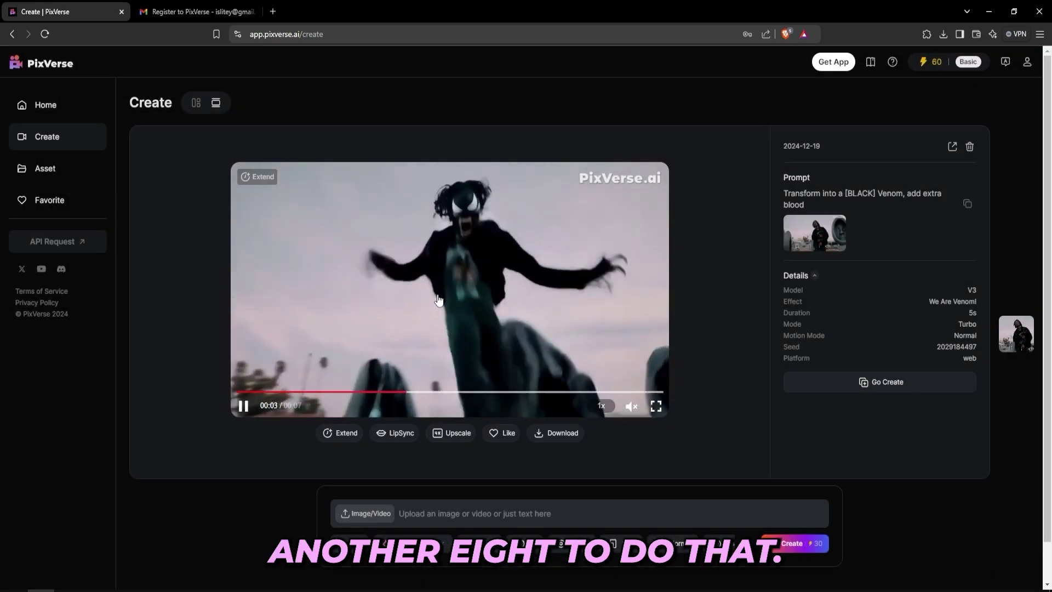
Upload the rapper clip again and generate a video with the Out of Frame effect and its preset prompt
left_click(378, 516)
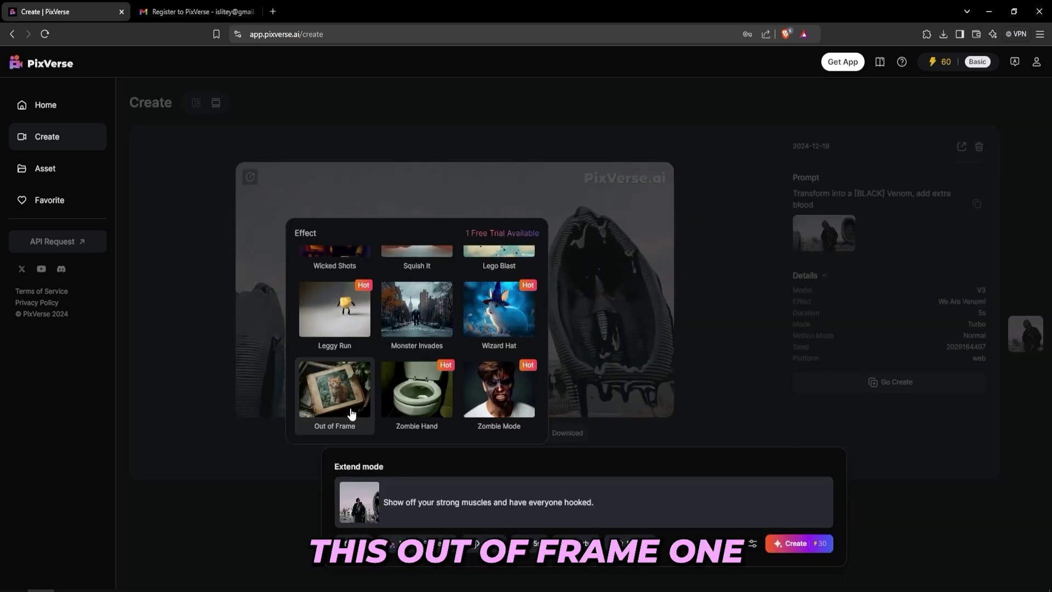
left_click(351, 414)
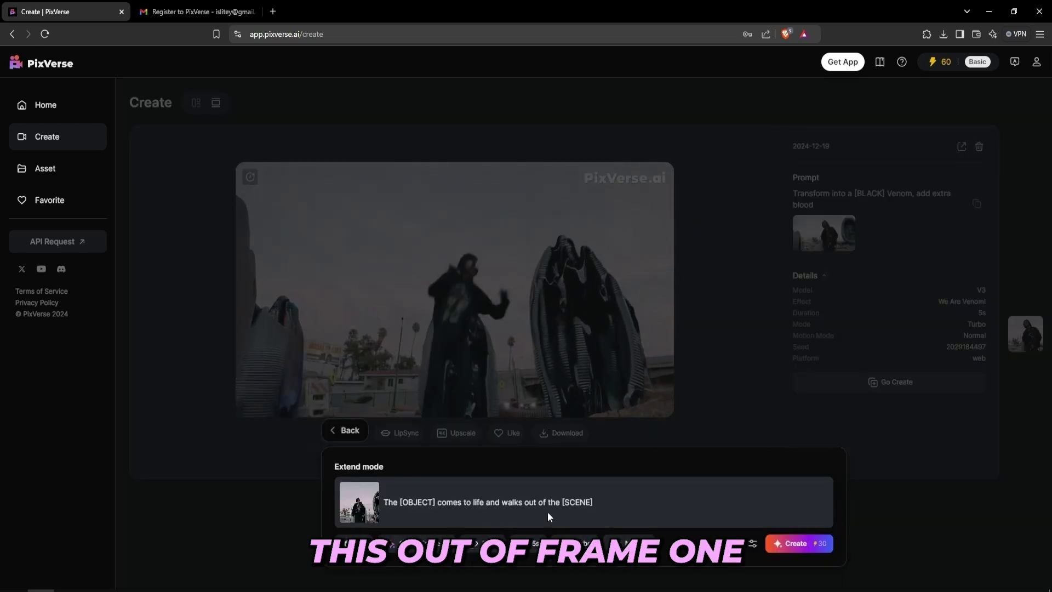
left_click(796, 544)
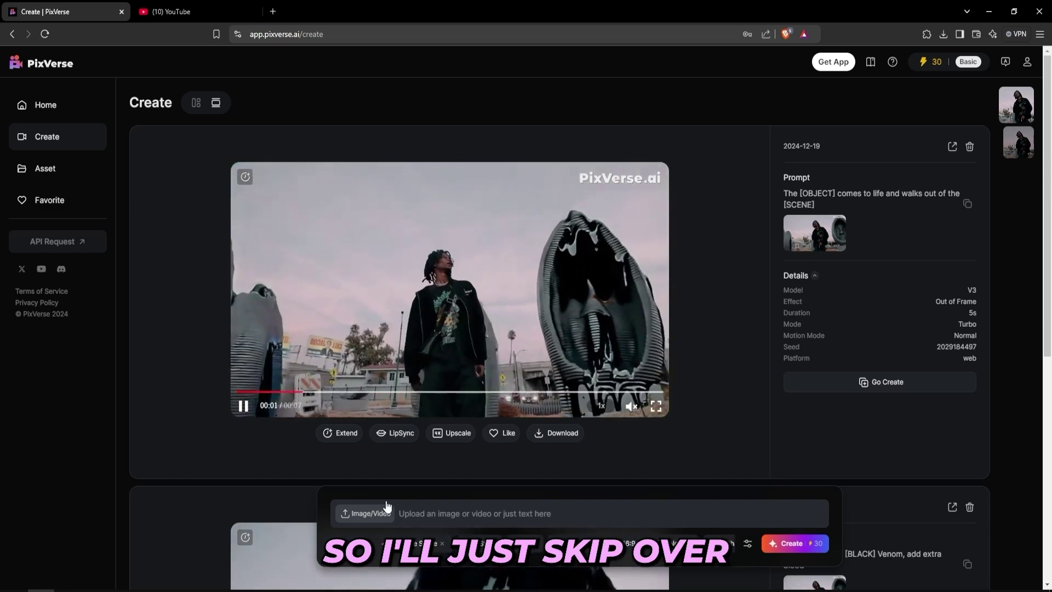
Upload the clip once more and generate a video with the Muscle Surge effect and its preset prompt
left_click(364, 513)
double_click(468, 274)
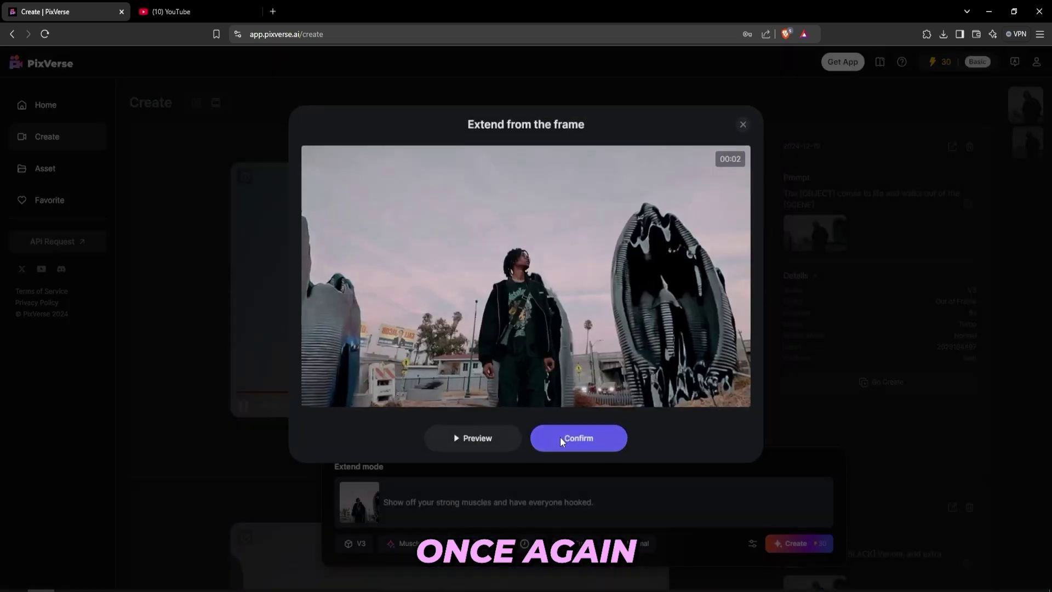
left_click(579, 437)
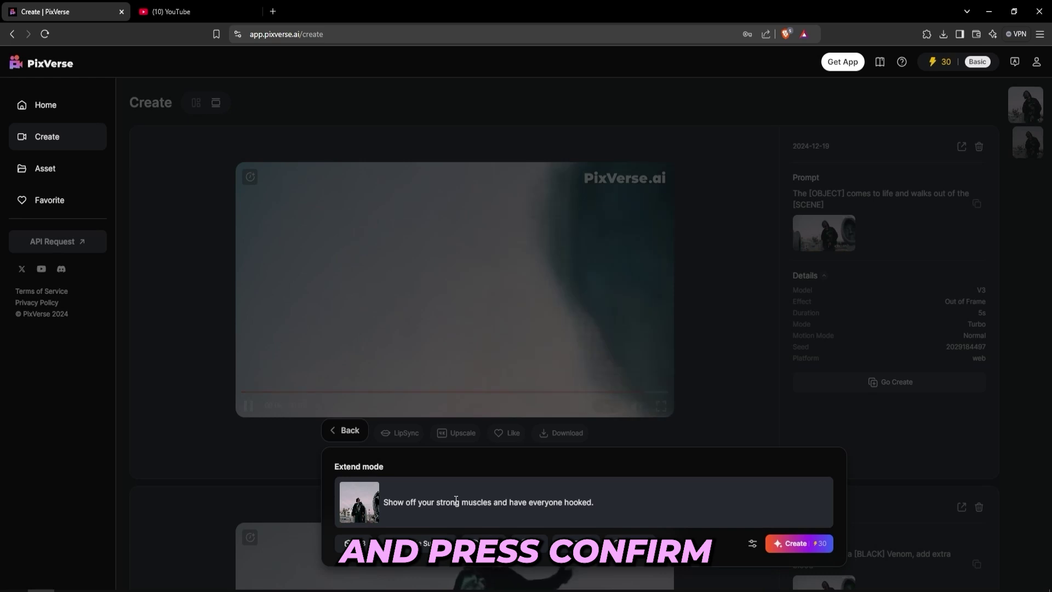
left_click(404, 543)
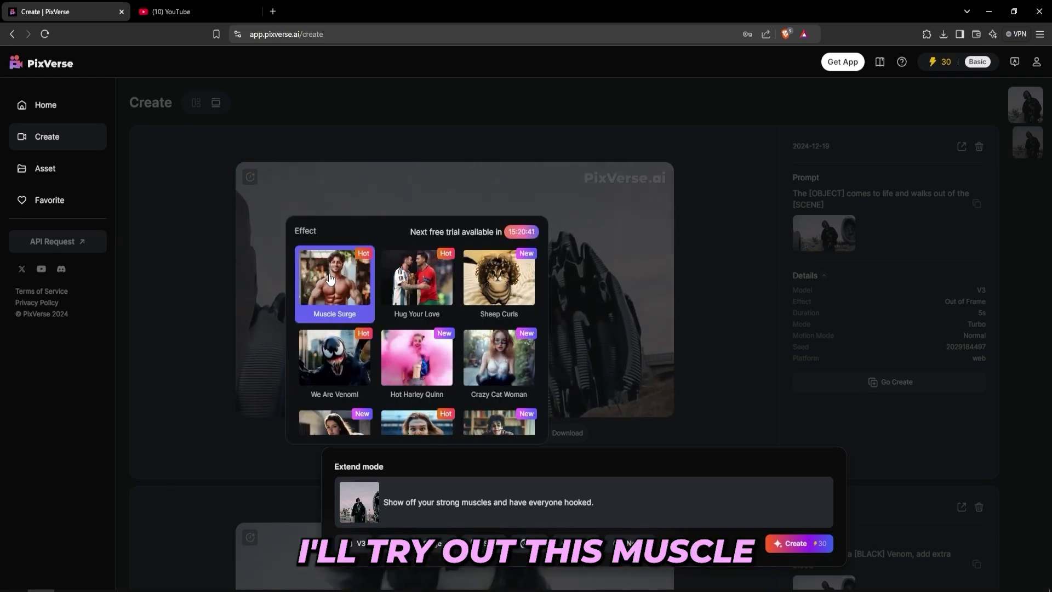
left_click(331, 282)
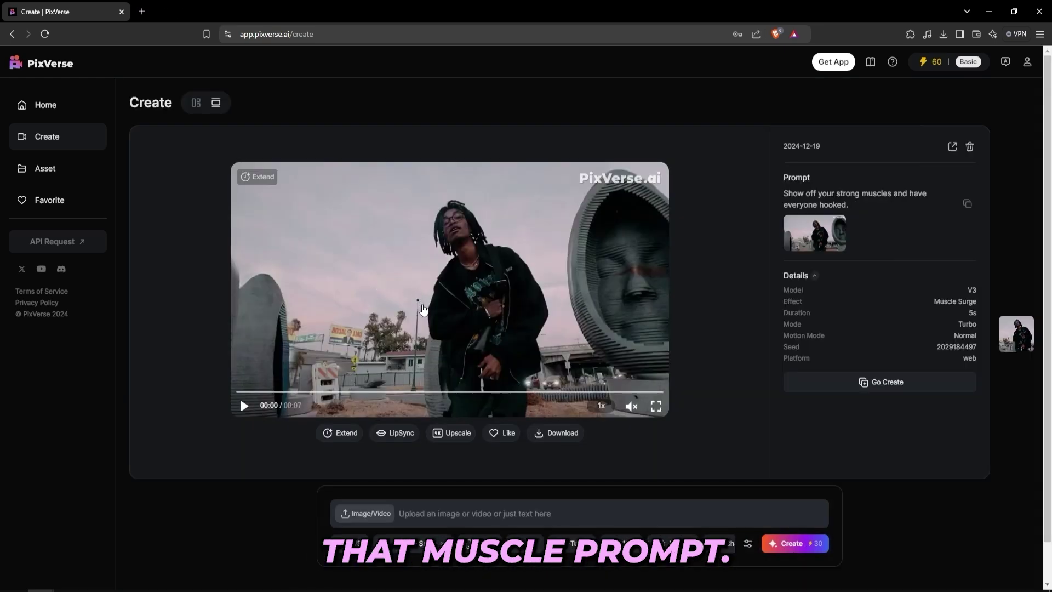
Play back the Muscle Surge video, trying 2x playback speed before returning to 1x
left_click(457, 325)
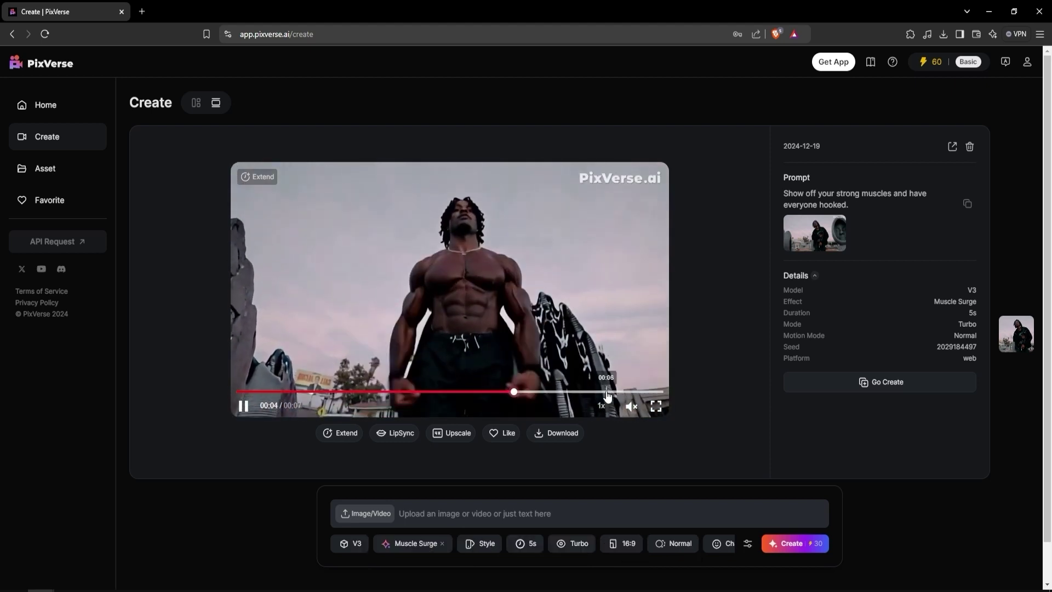
mouse_move(592, 410)
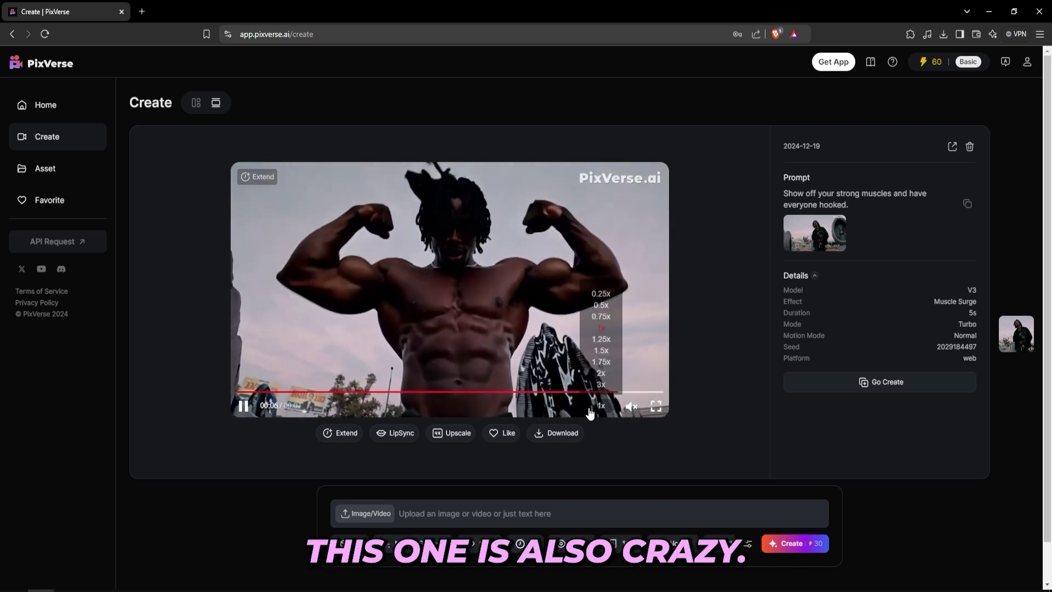
left_click(601, 373)
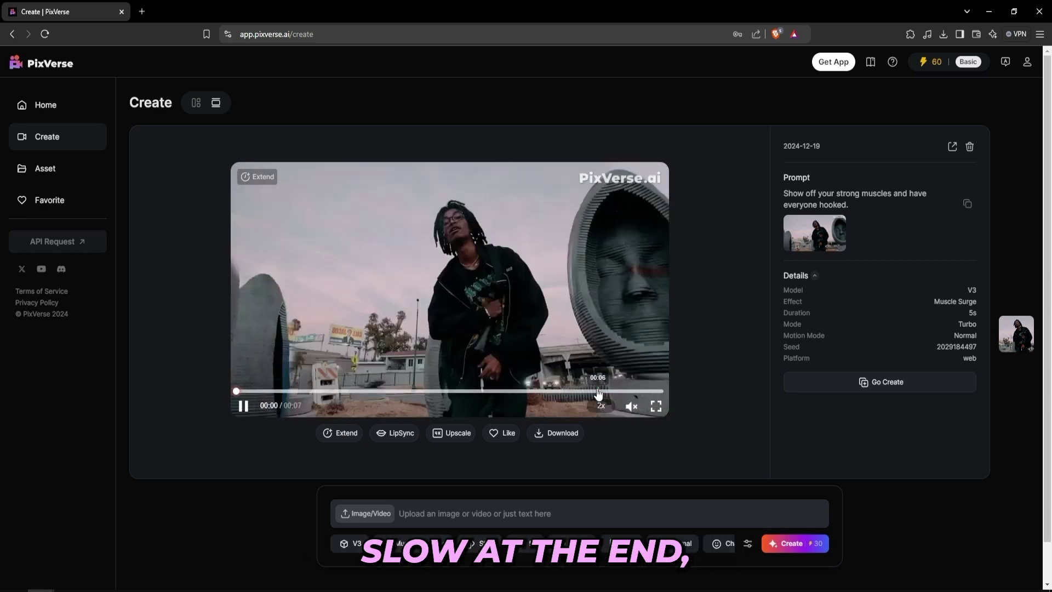
mouse_move(596, 396)
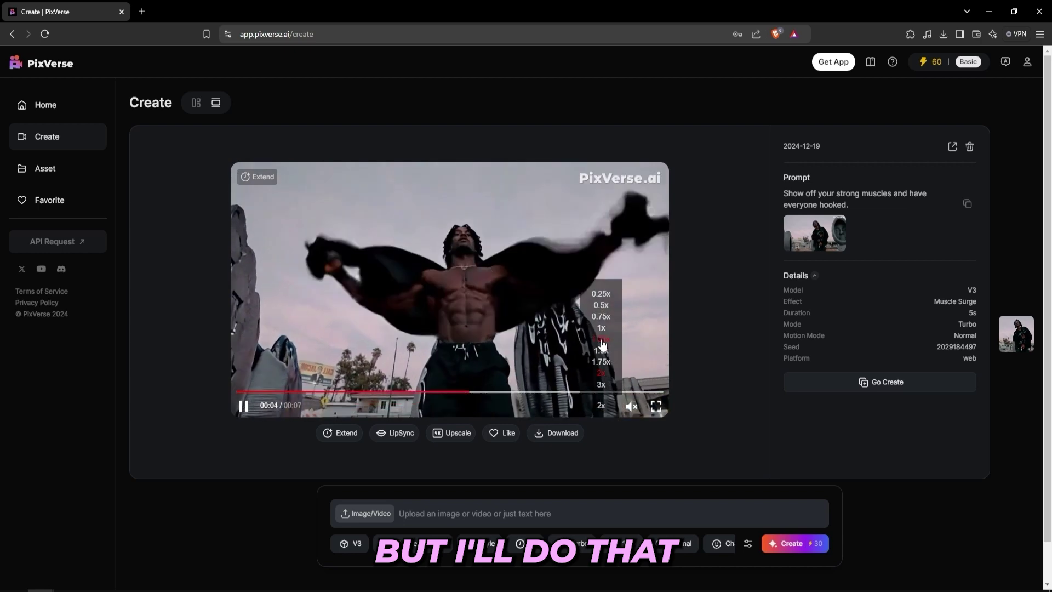
left_click(601, 327)
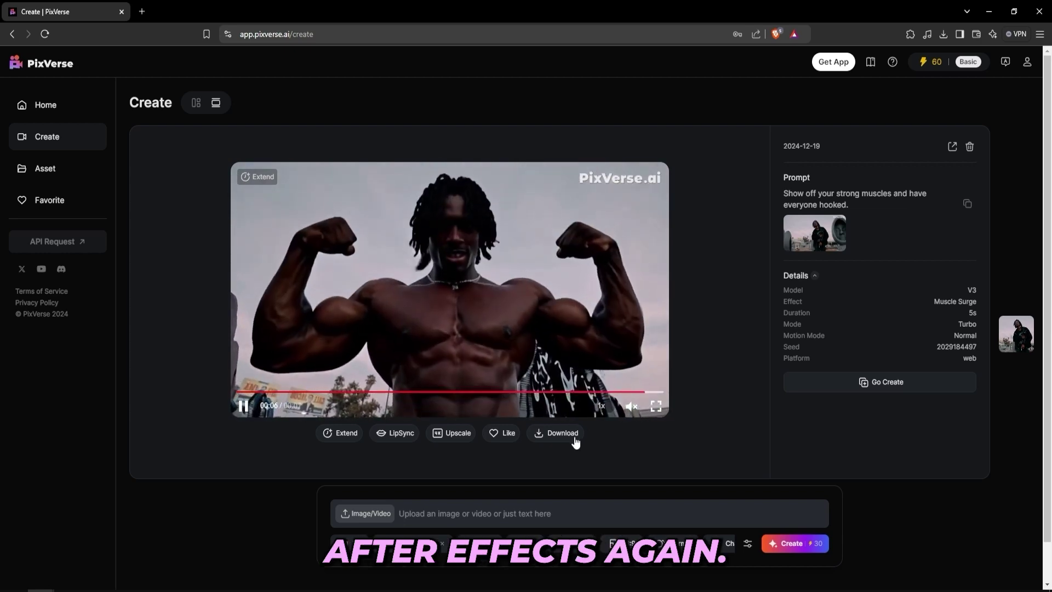
Download the Muscle Surge video as an MP4 into the AI SCARY FX folder, keeping the suggested file name
left_click(564, 437)
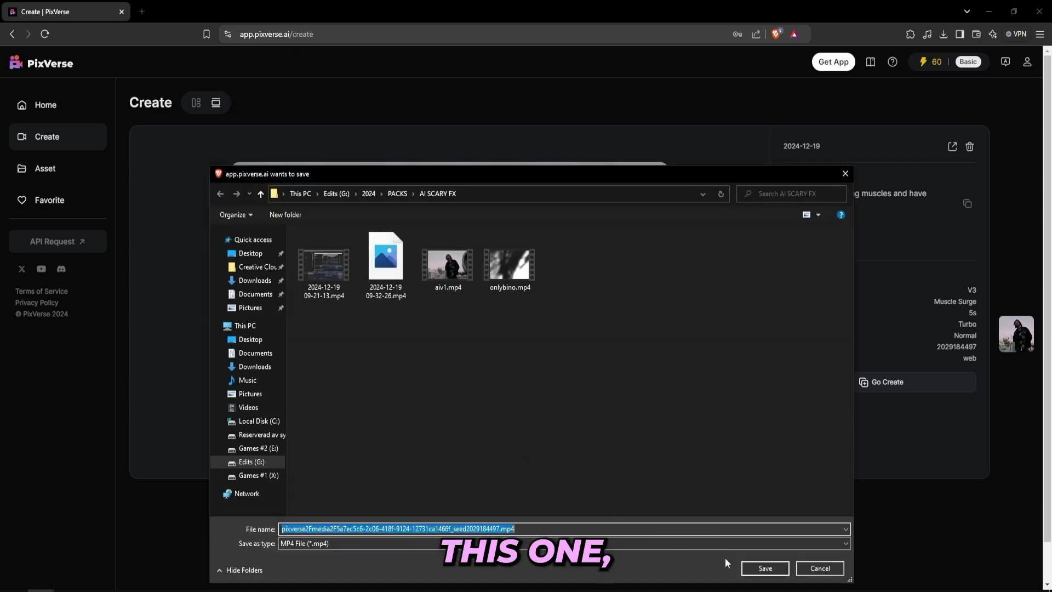
key("Return")
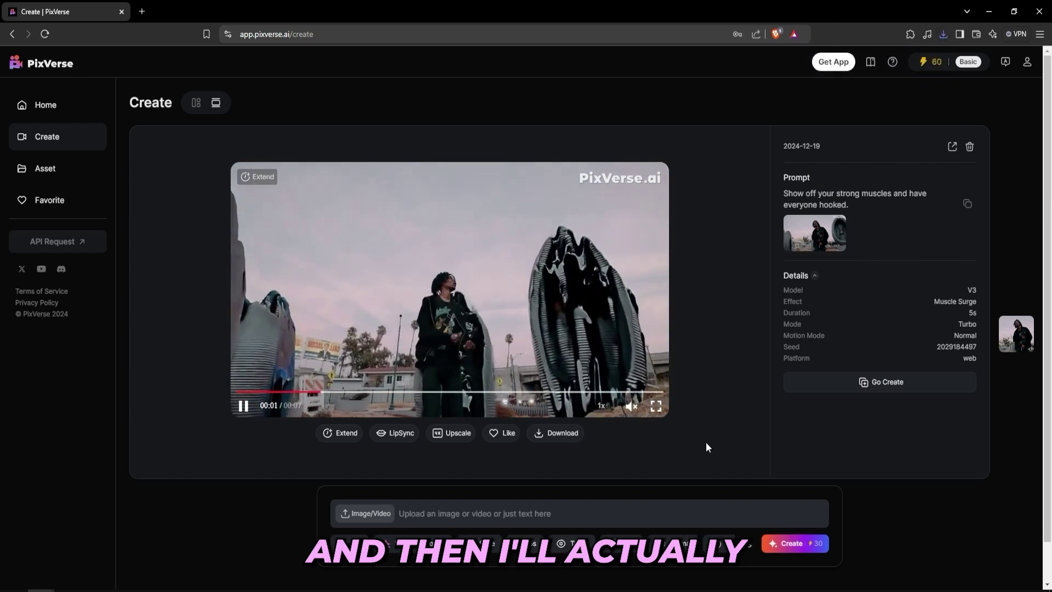
Generate a Leggy Run video from the clip with the prompt "The [OBJECT] grows legs and runs away after getting chased by venom" and review it
left_click(368, 513)
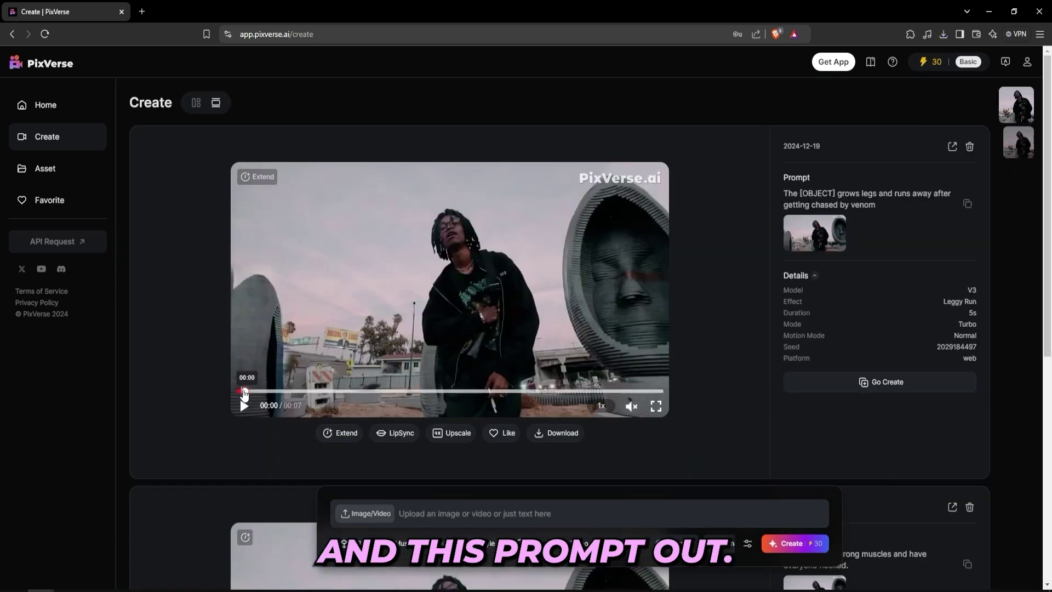
left_click(244, 405)
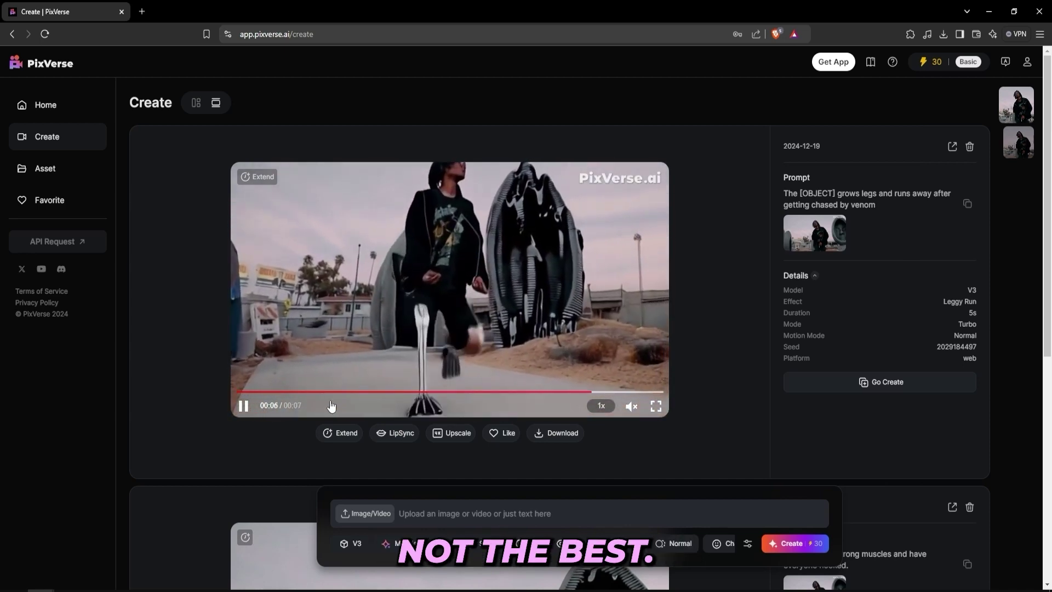
scroll(385, 256, "down", 3)
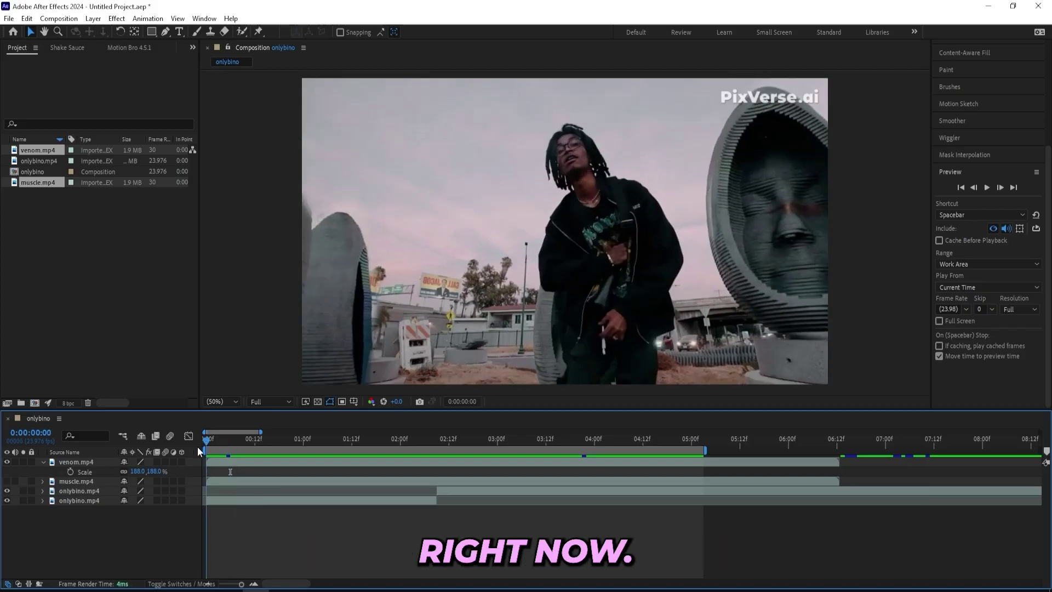
Switch to After Effects and draw a Pen mask around the PixVerse.ai watermark on venom.mp4 at 0:00:00:00
left_click_drag(206, 440, 347, 446)
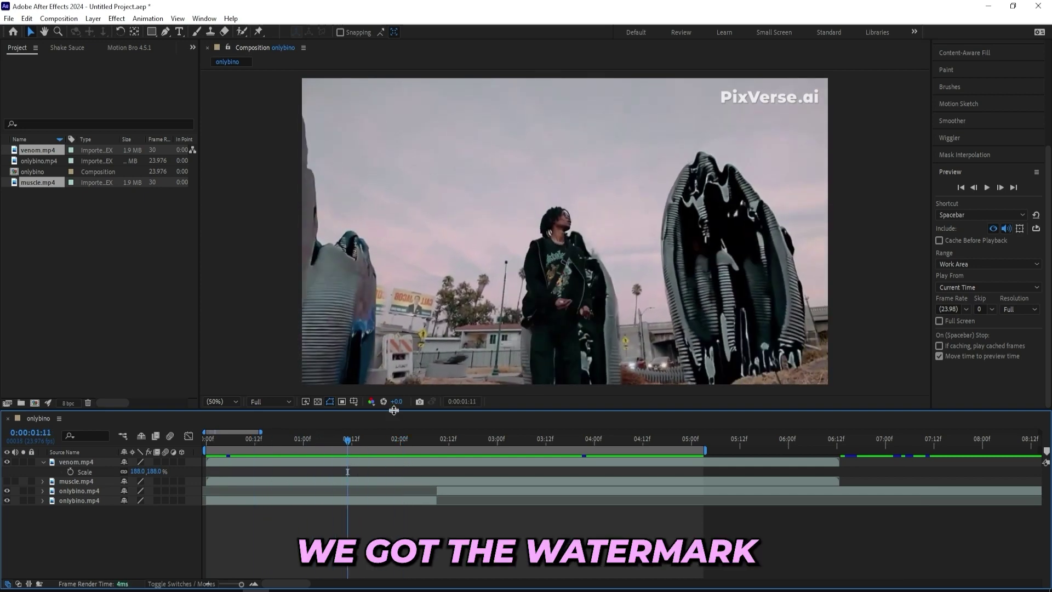
left_click(356, 461)
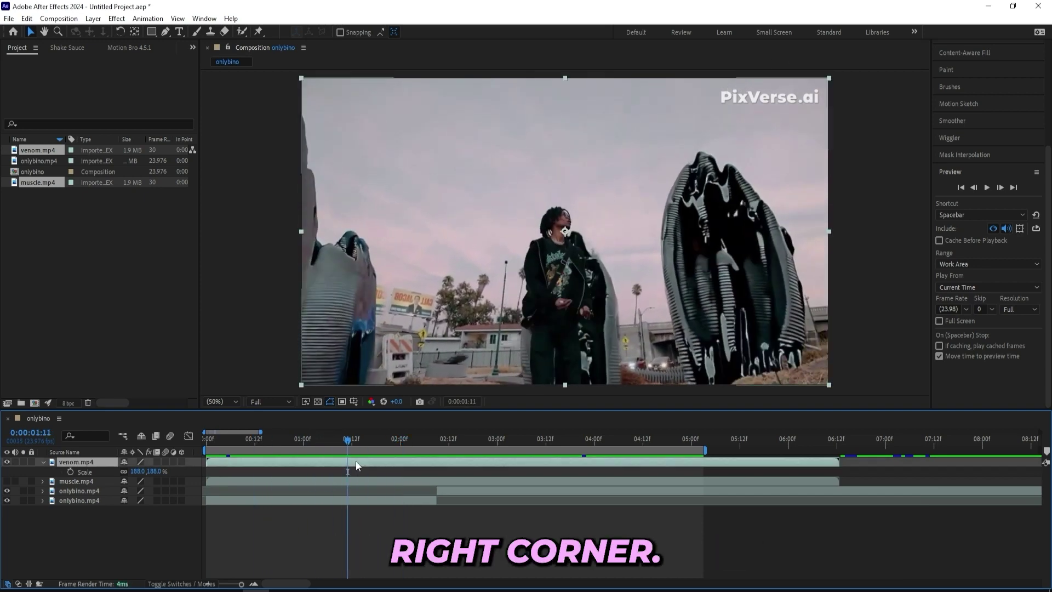
left_click_drag(353, 442, 175, 410)
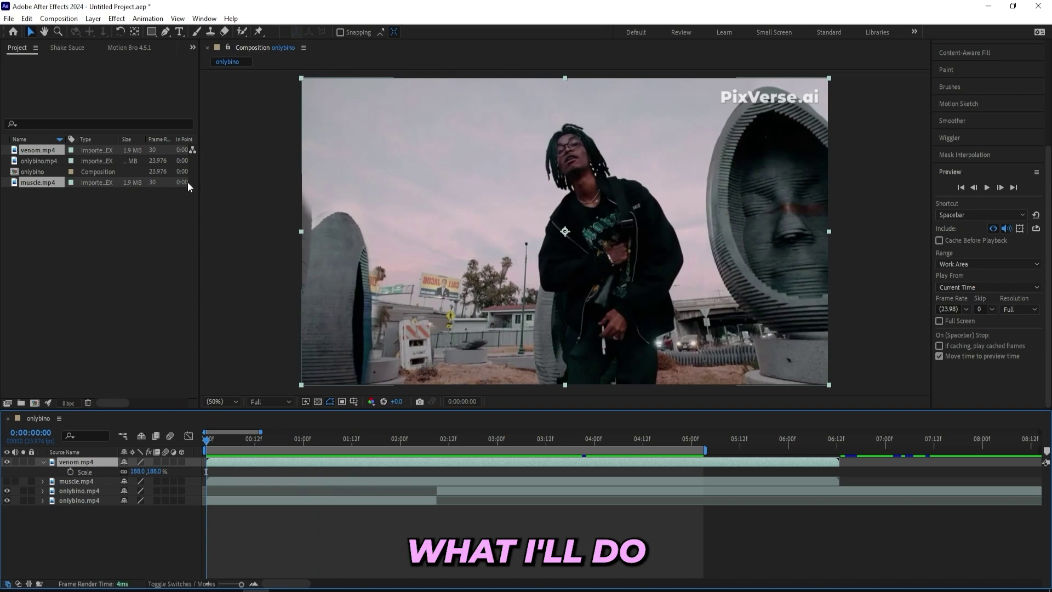
left_click(716, 107)
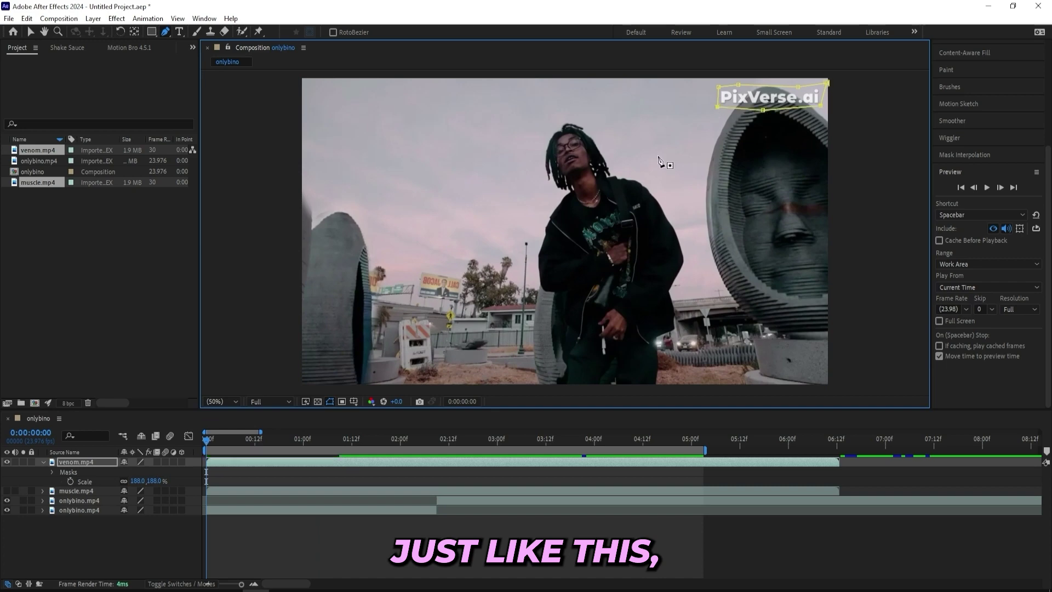
Hide both onlybino.mp4 layers, then invert Mask 1 on venom.mp4 and check the cutout against the transparency grid
left_click_drag(7, 500, 8, 510)
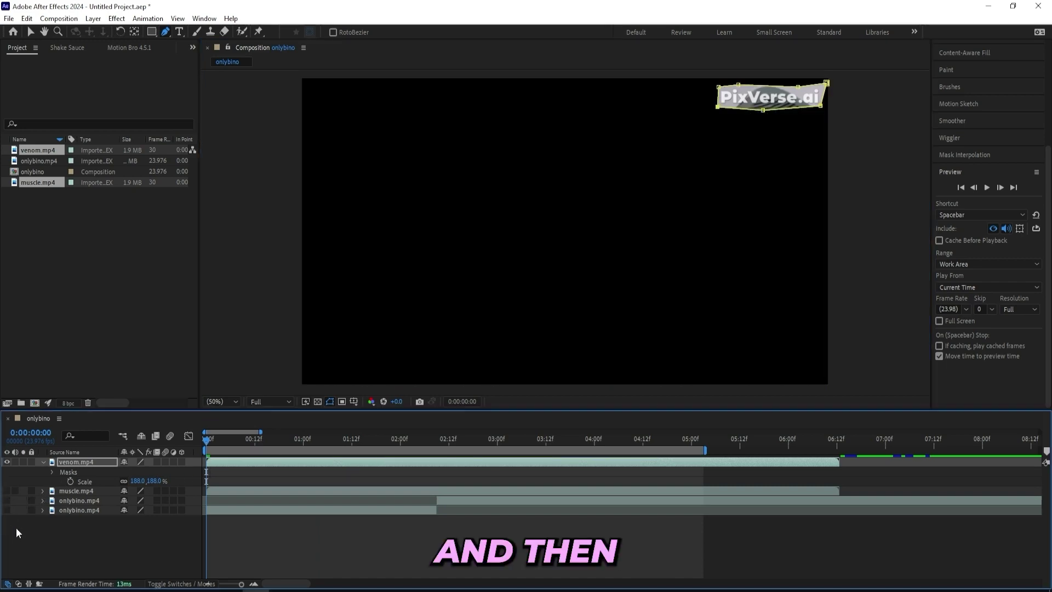
key("m")
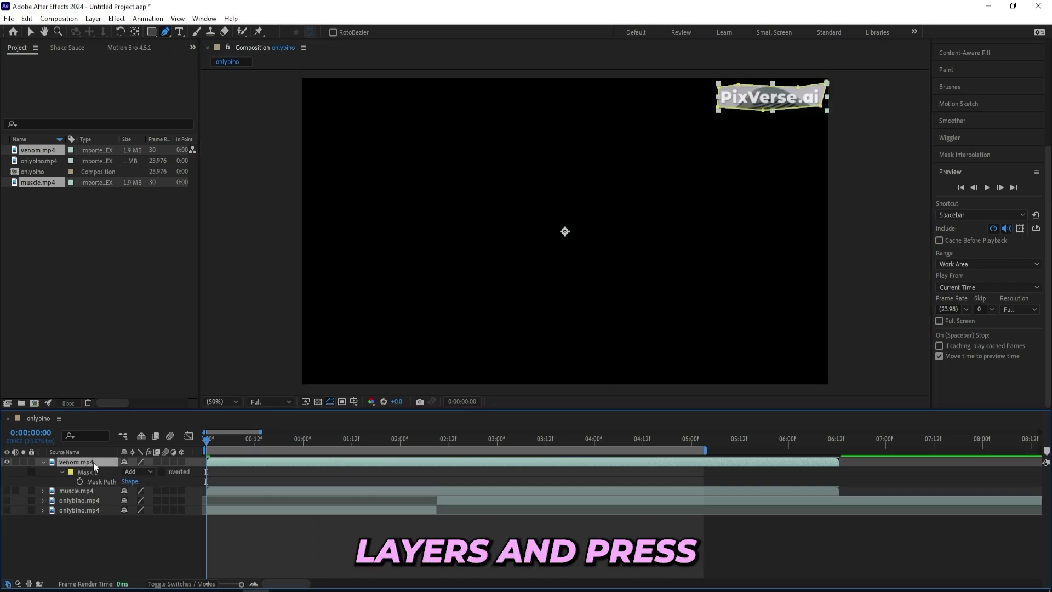
left_click(160, 472)
left_click(317, 402)
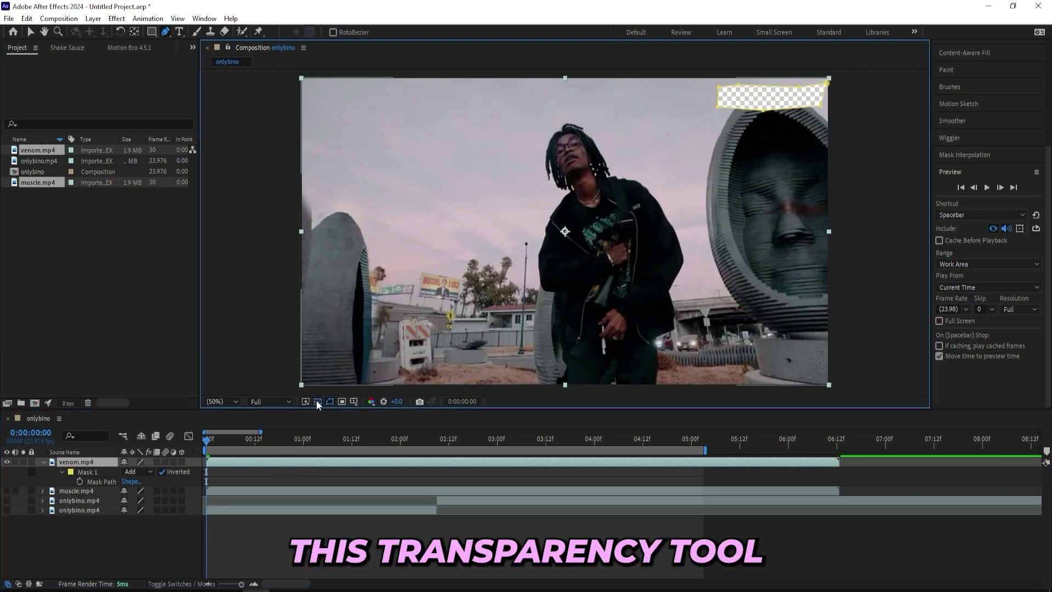
left_click(255, 529)
key("v")
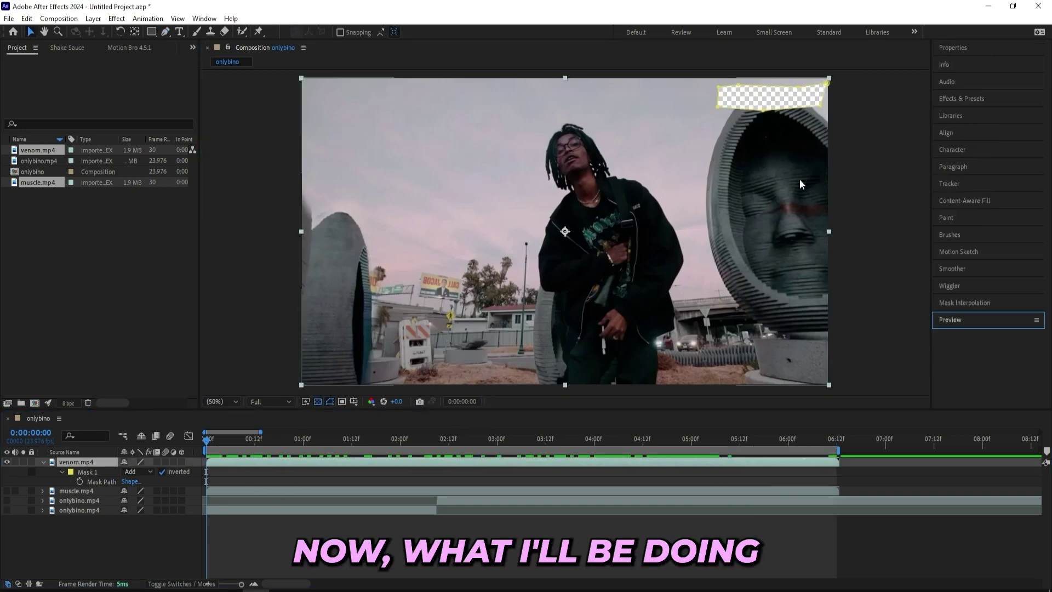
Generate a Content-Aware Fill layer for the masked watermark, using the Object method over a work area spanning the whole venom.mp4 clip
right_click(846, 219)
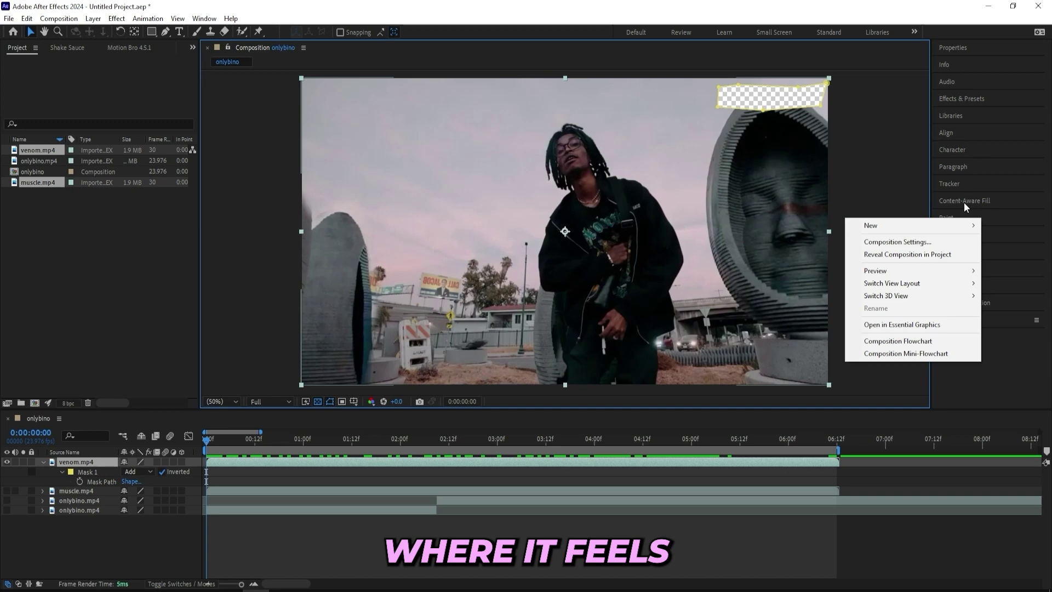
left_click(964, 202)
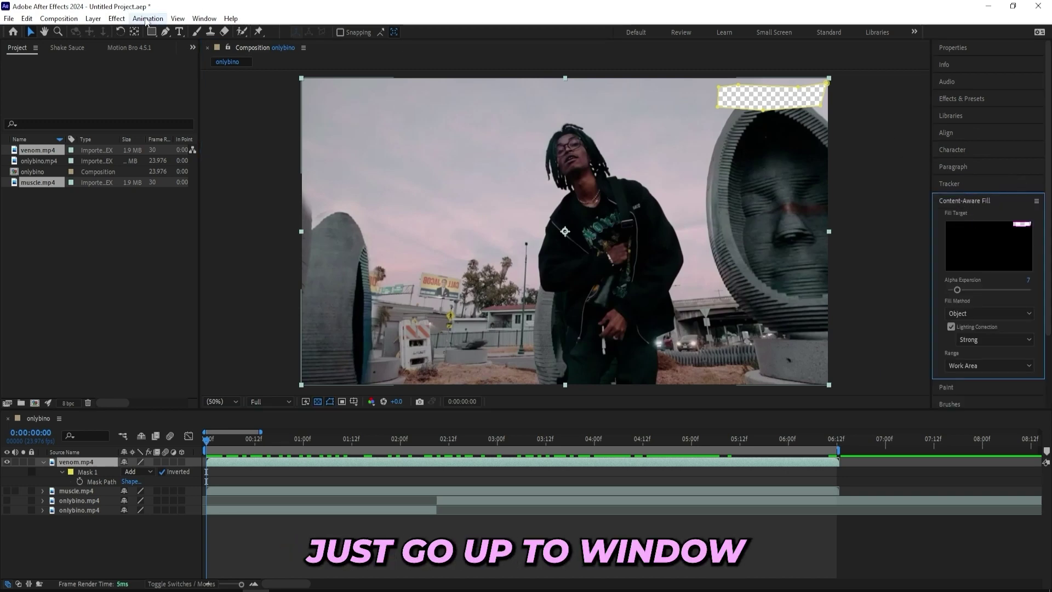
left_click(204, 19)
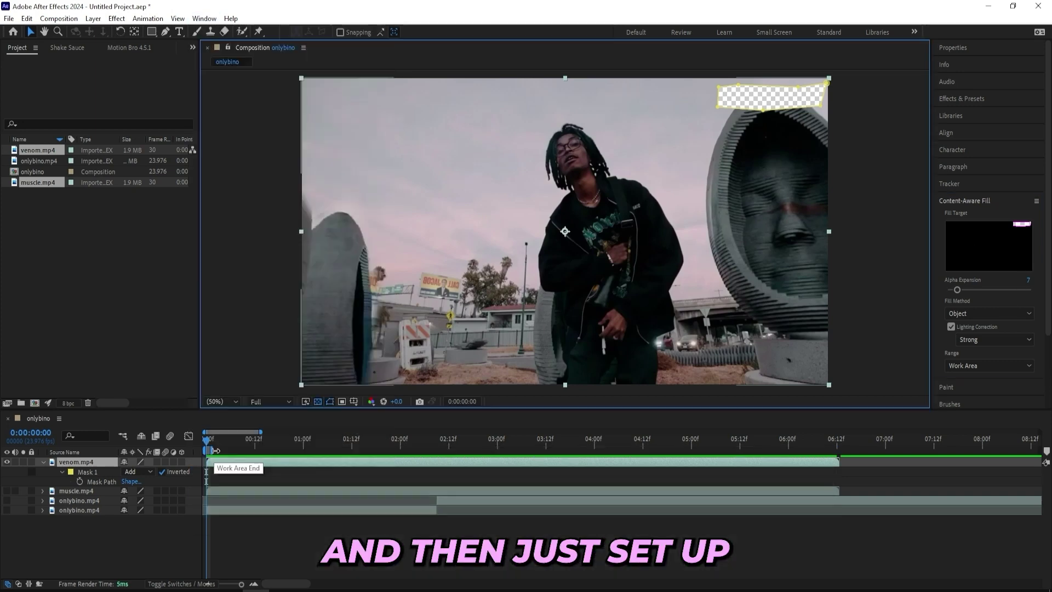
left_click_drag(429, 462, 864, 477)
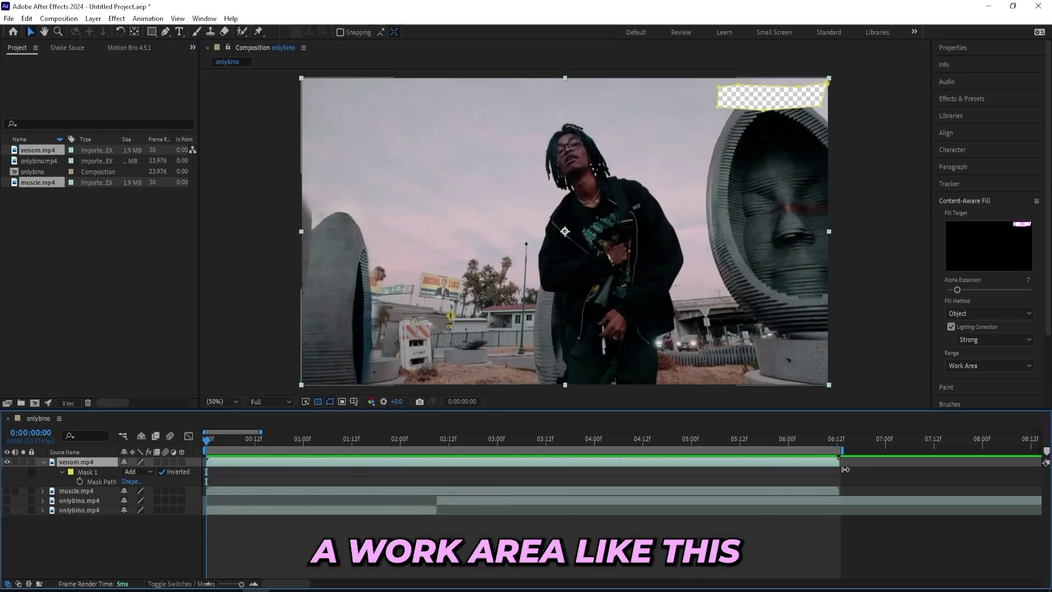
left_click(964, 300)
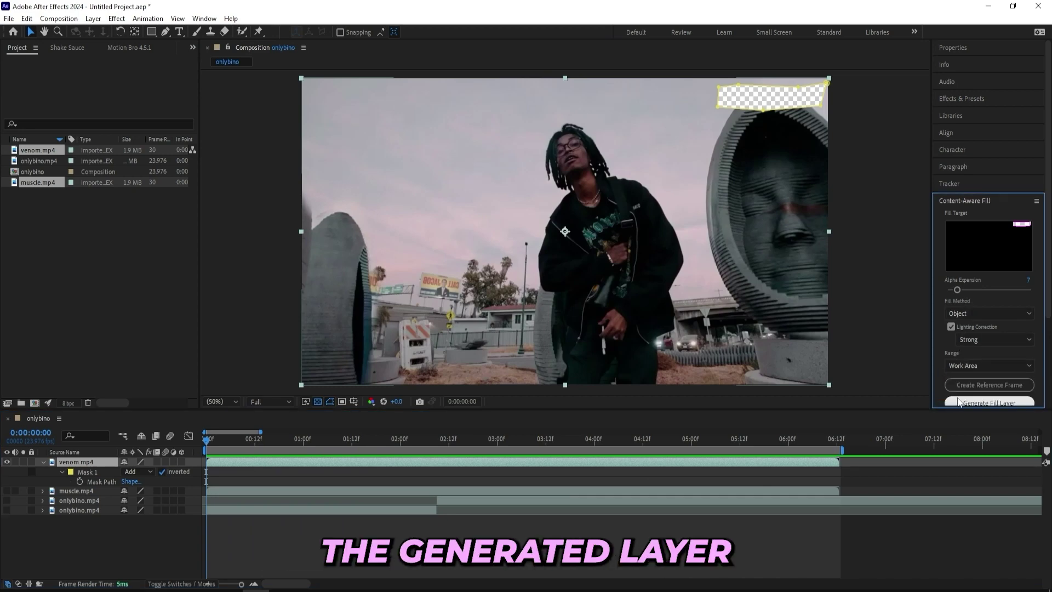
left_click(958, 403)
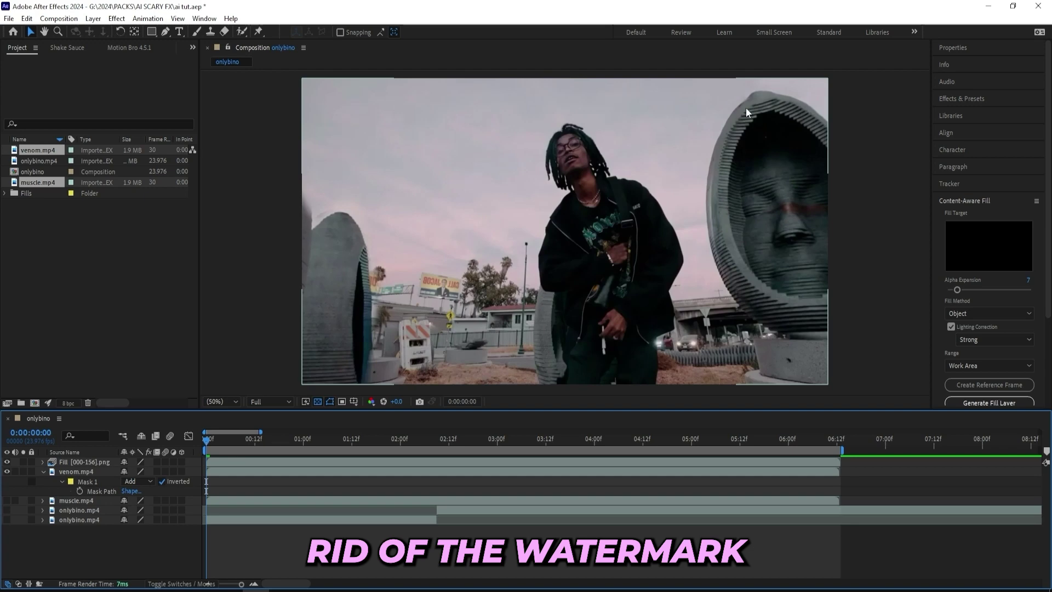
Play and scrub through the venom clip to examine how cleanly the fill layer covers the watermark area
left_click_drag(206, 438, 557, 448)
left_click_drag(593, 450, 237, 450)
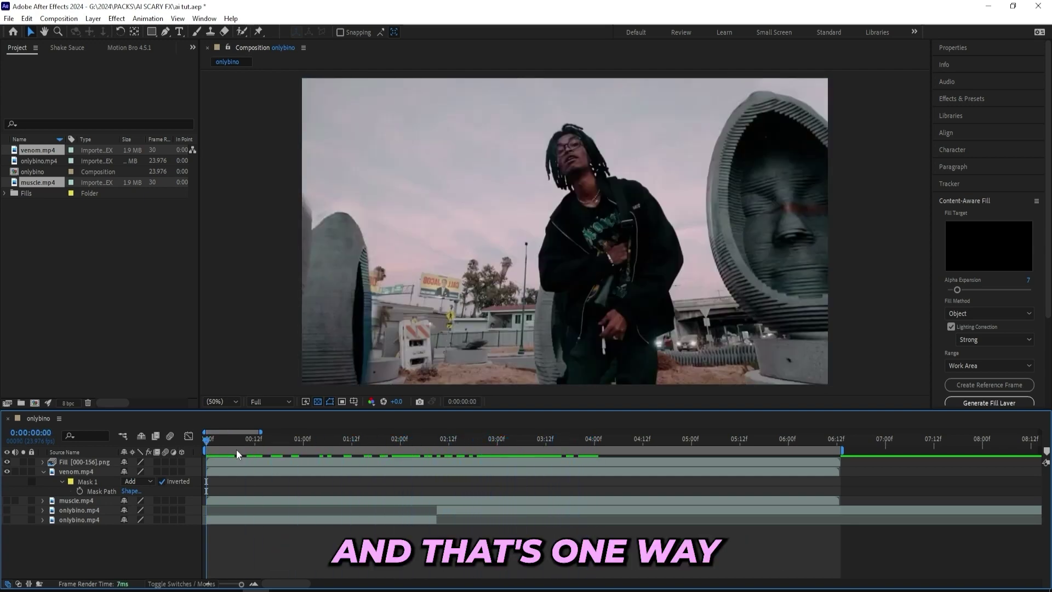
key("space")
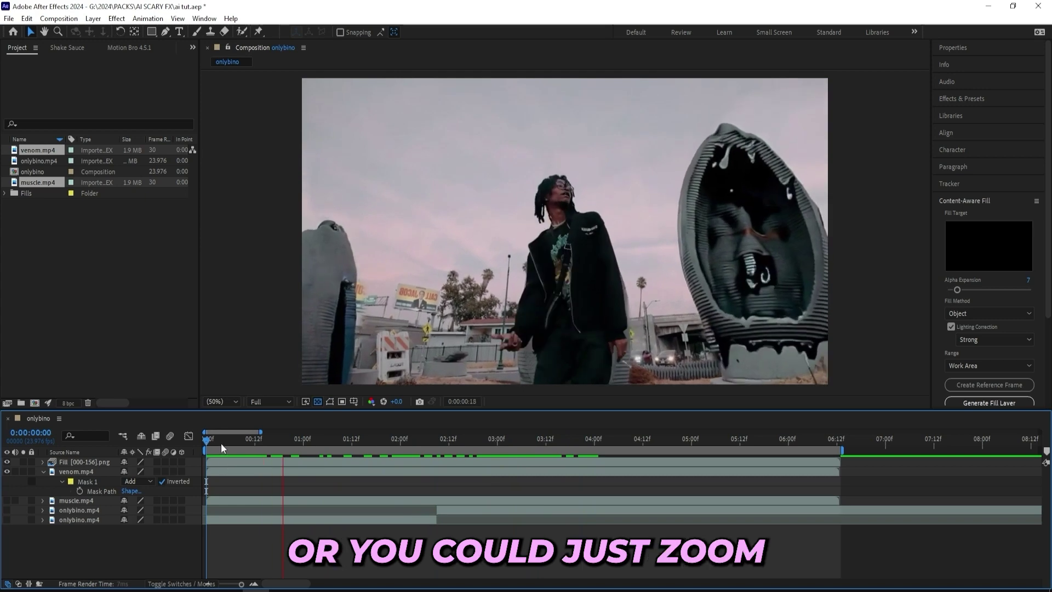
left_click_drag(288, 446, 519, 428)
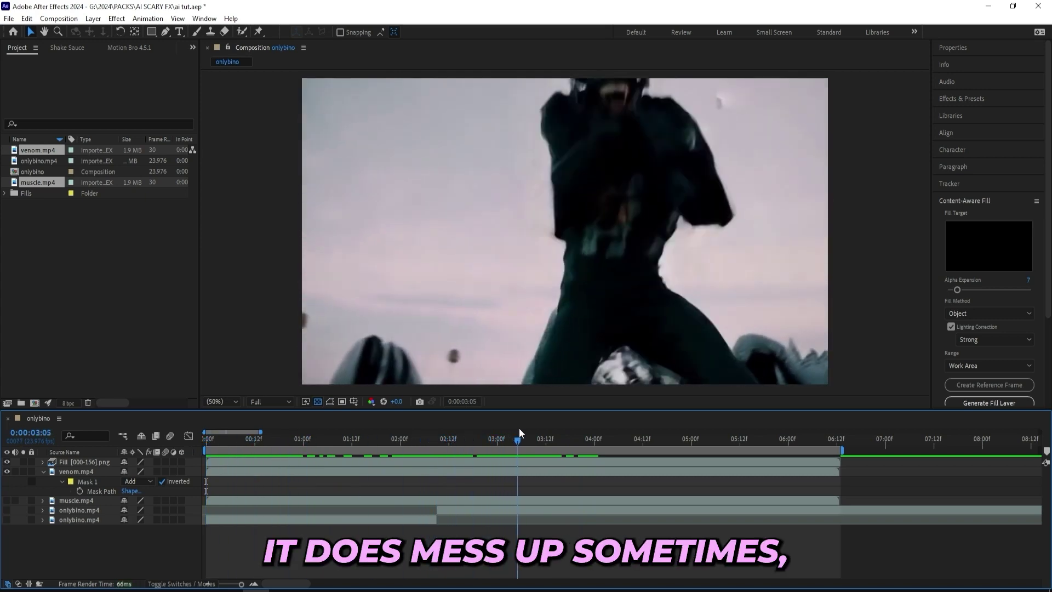
left_click(722, 226)
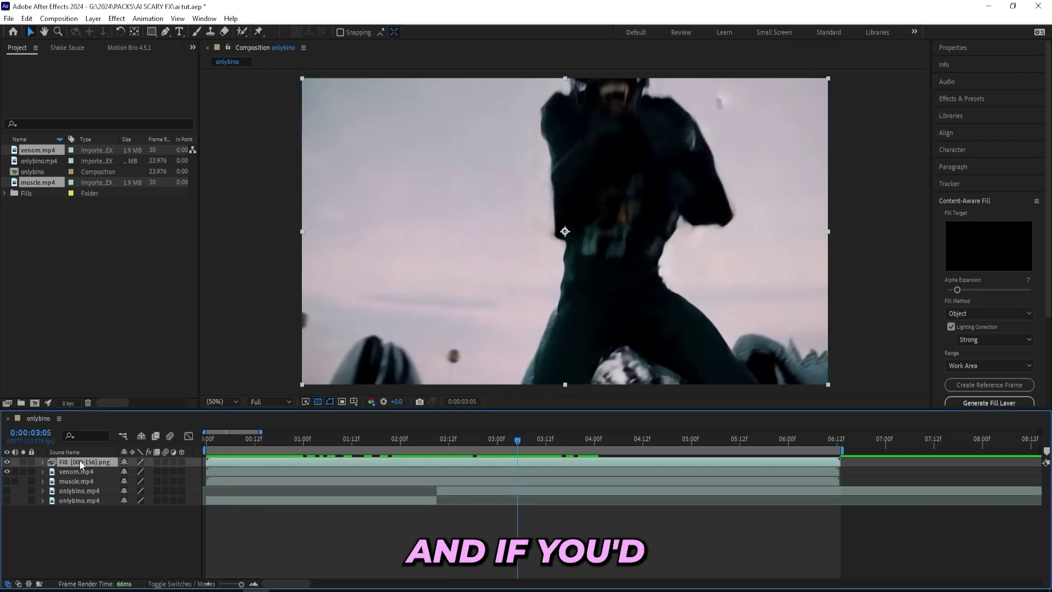
left_click_drag(521, 438, 468, 439)
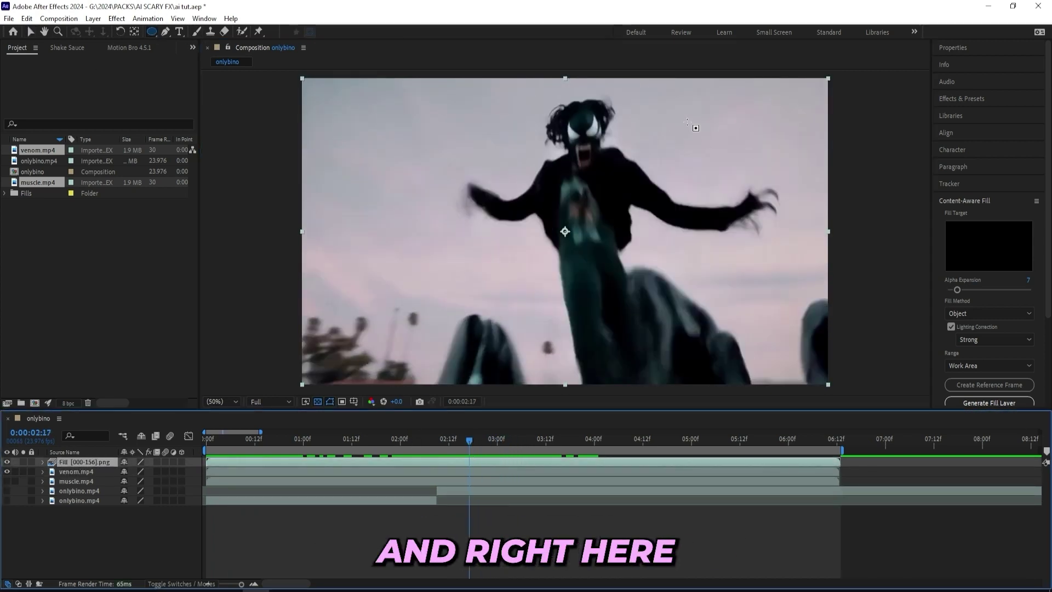
key("v")
key("b")
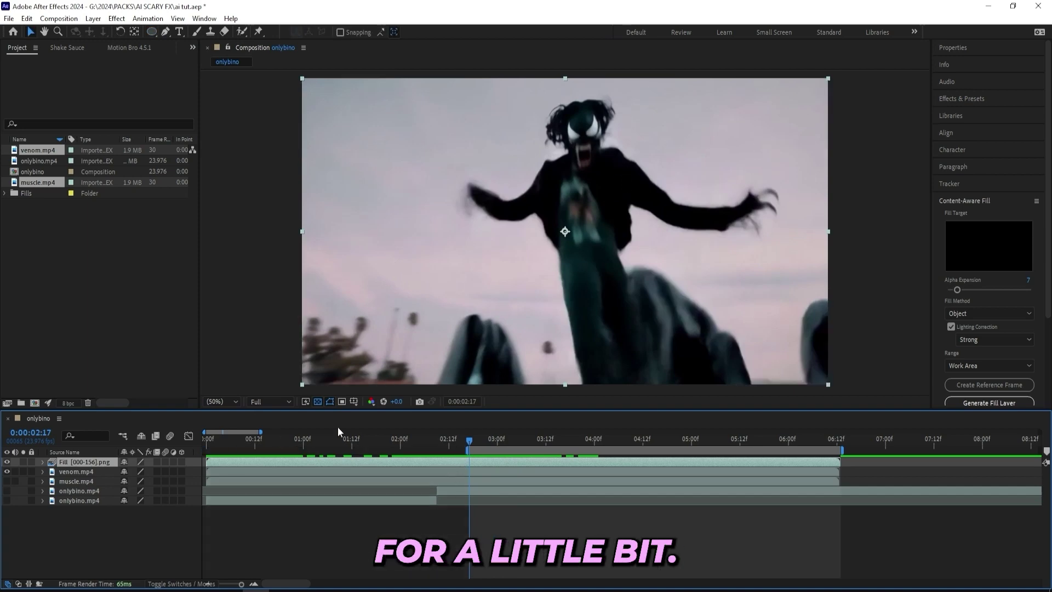
key("ctrl+z")
Preview the filled clip from the start, then pre-compose the fill layer and venom.mp4 together under the suggested name
key("Home")
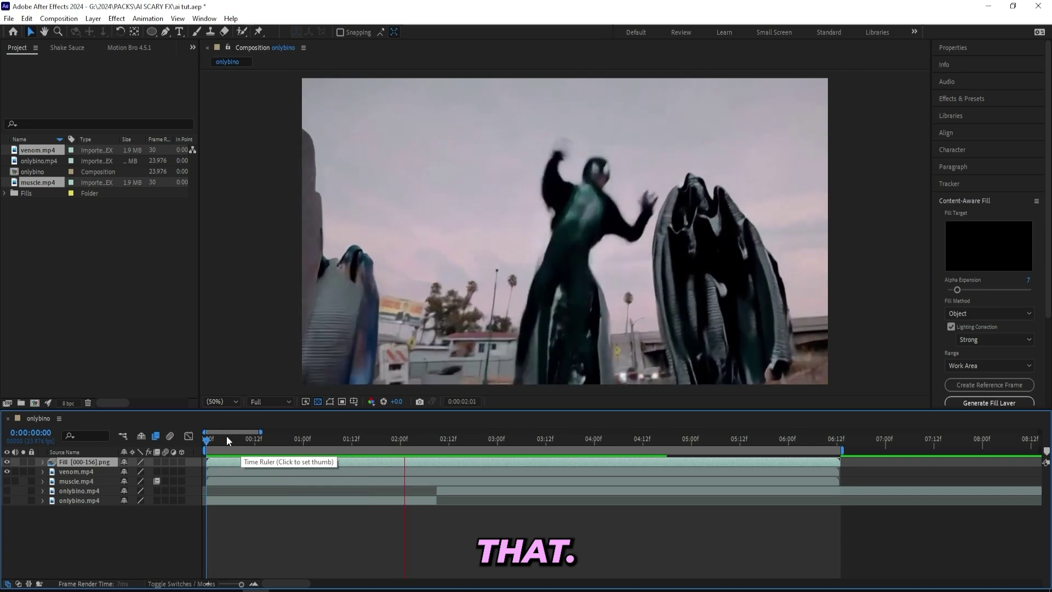
left_click(258, 438)
left_click(258, 470, "ctrl")
right_click(259, 469)
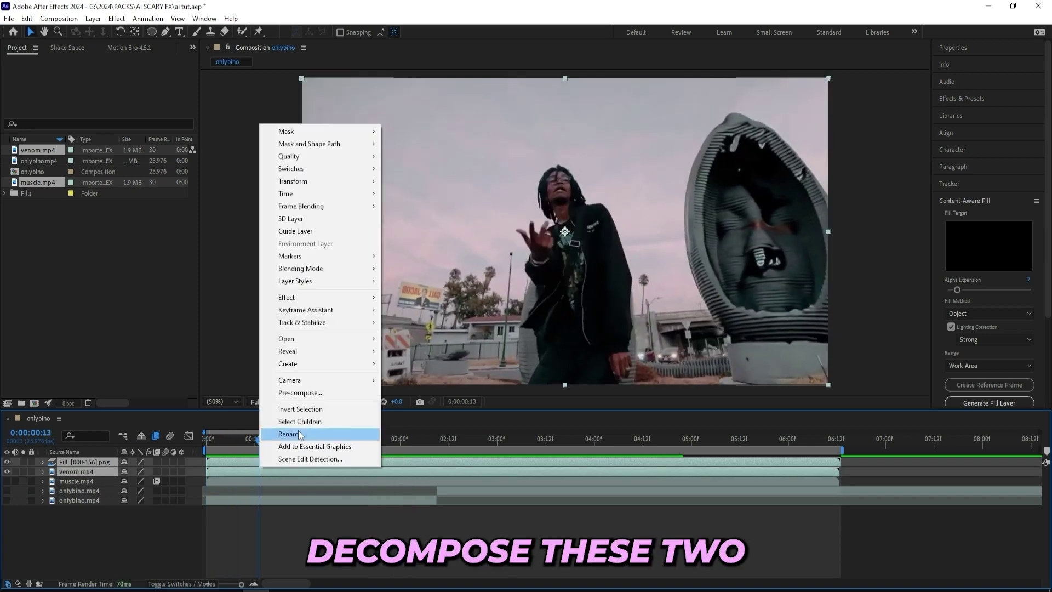
left_click(312, 392)
left_click(539, 411)
Split the pre-comp at 0:00:02:12, set the second part's time stretch factor to 60, and play back the result
left_click_drag(258, 438, 448, 437)
key("ctrl+shift+d")
right_click(459, 458)
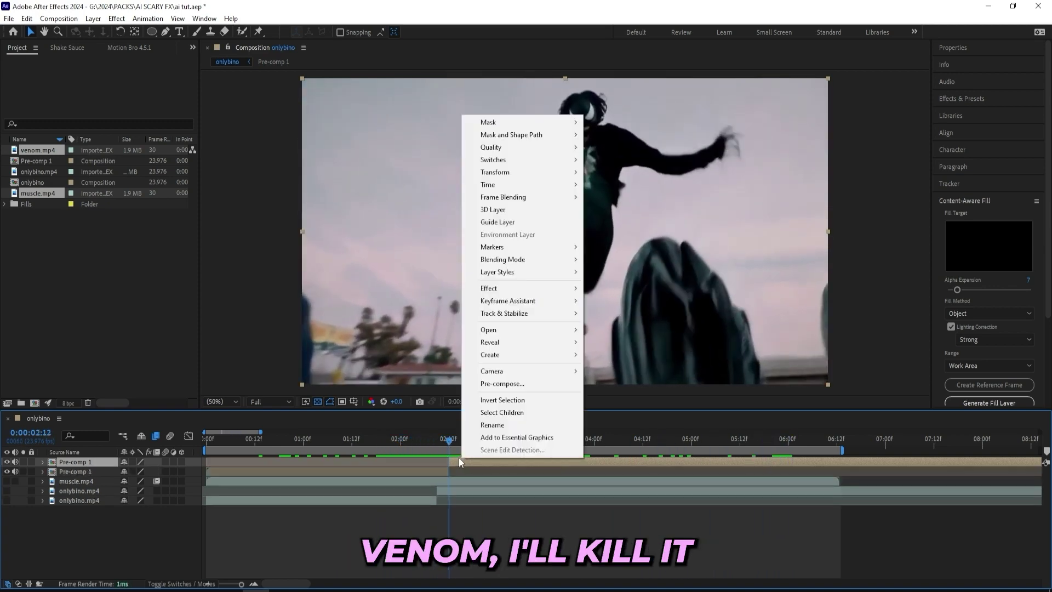
mouse_move(547, 184)
left_click(620, 207)
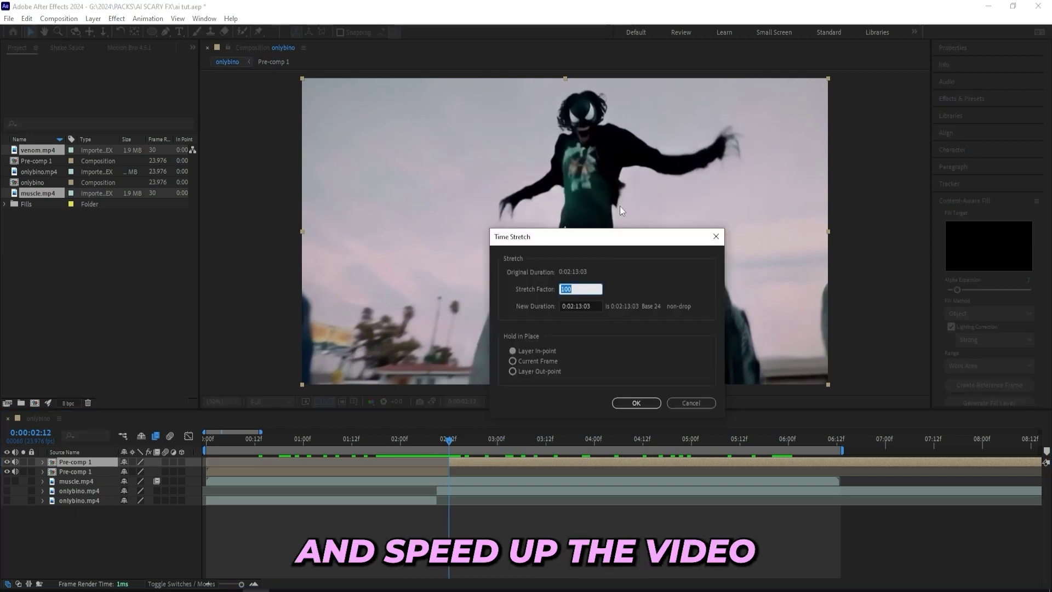
type("60")
key("Return")
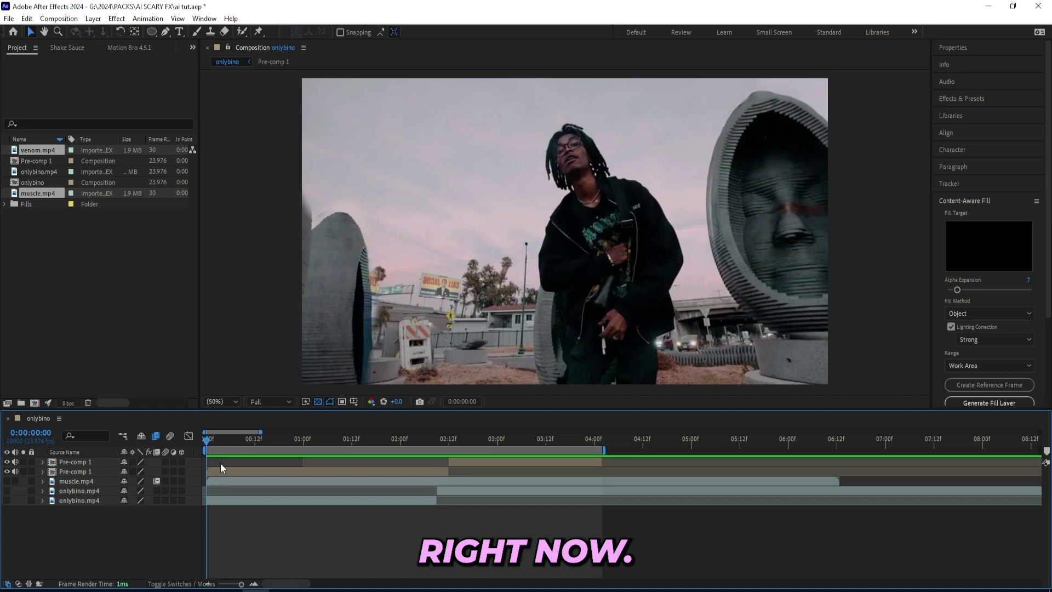
key("space")
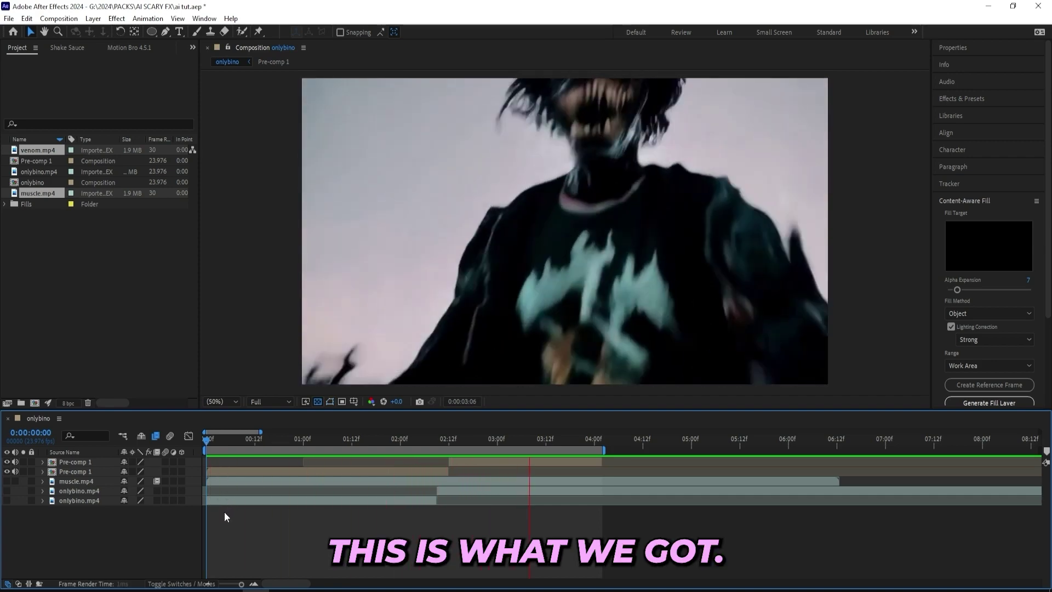
left_click_drag(303, 443, 271, 439)
Add a new adjustment layer above the two pre-comp layers and return to the start of the composition
right_click(229, 530)
mouse_move(258, 395)
left_click(403, 483)
left_click_drag(271, 438, 205, 438)
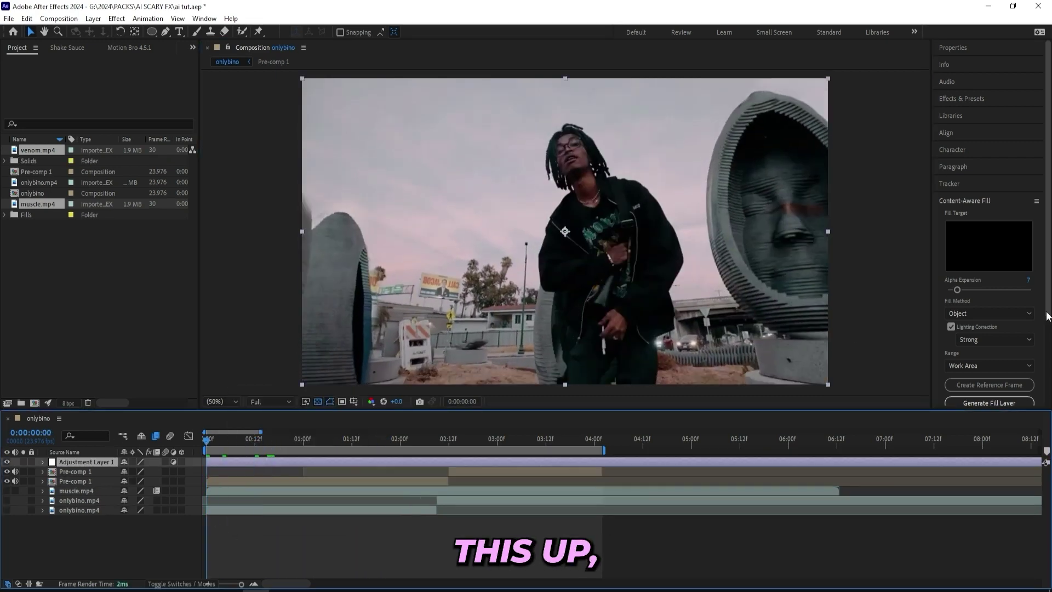
Apply an Opium preset to one adjustment layer and B&W v3 from OPIUM PRESETS - DEFAULT to a second one, previewing at 0:00:03:18
left_click(961, 98)
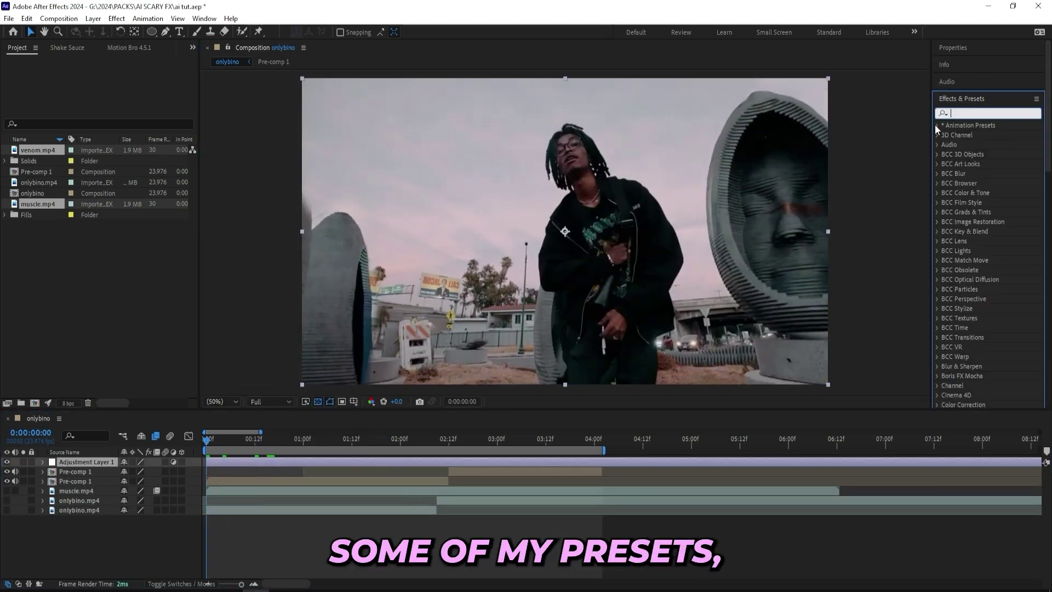
left_click(936, 125)
scroll(945, 218, "down", 10)
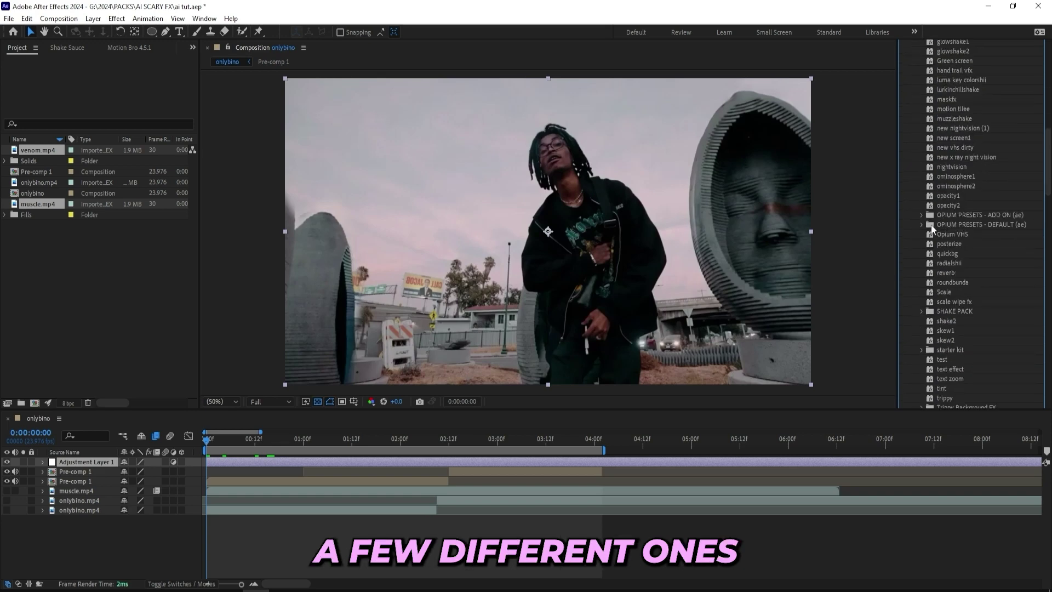
left_click(921, 215)
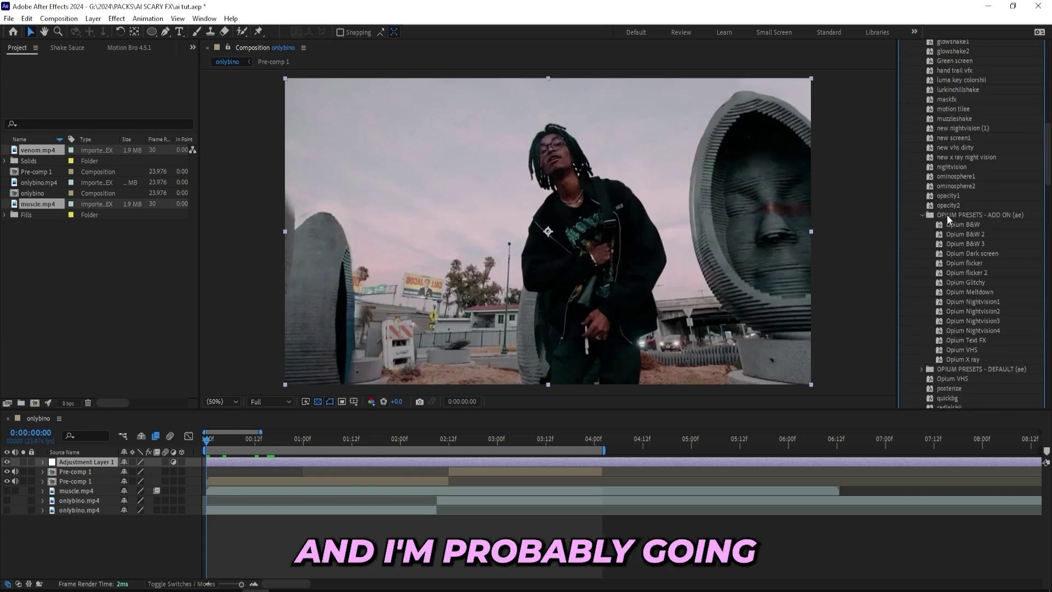
left_click_drag(975, 230, 342, 462)
left_click_drag(351, 464, 351, 464)
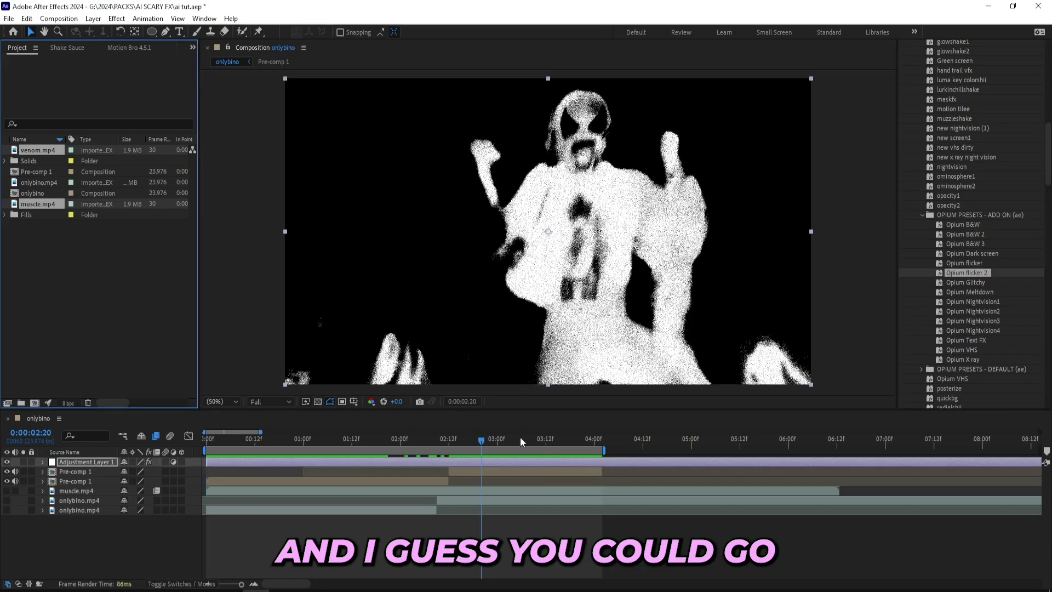
left_click_drag(521, 436, 558, 432)
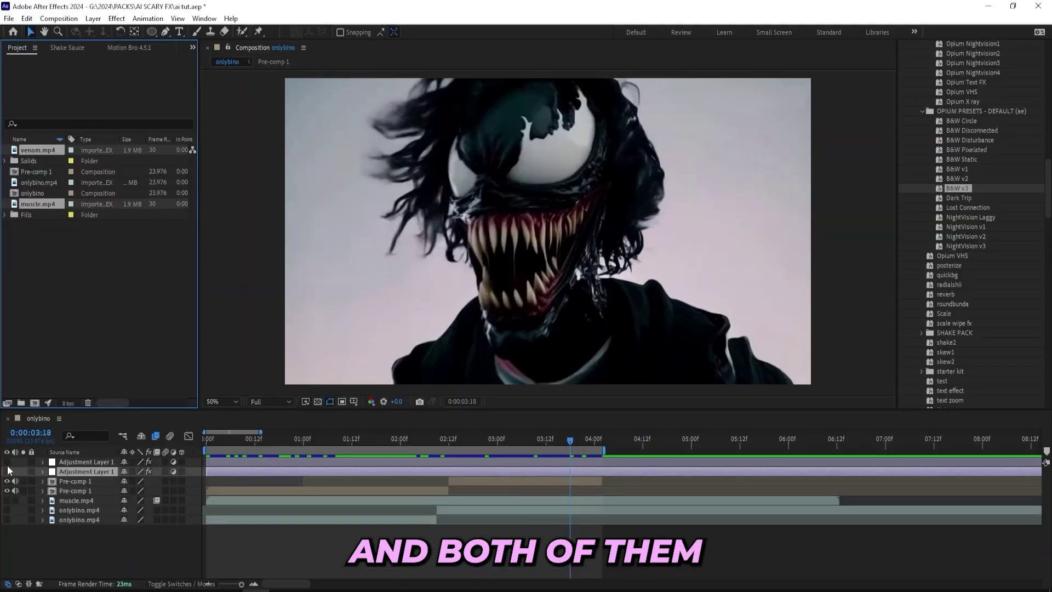
Compare the frame at 0:00:03:18 with and without the B&W v3 adjustment layer
left_click(7, 469)
left_click(8, 470)
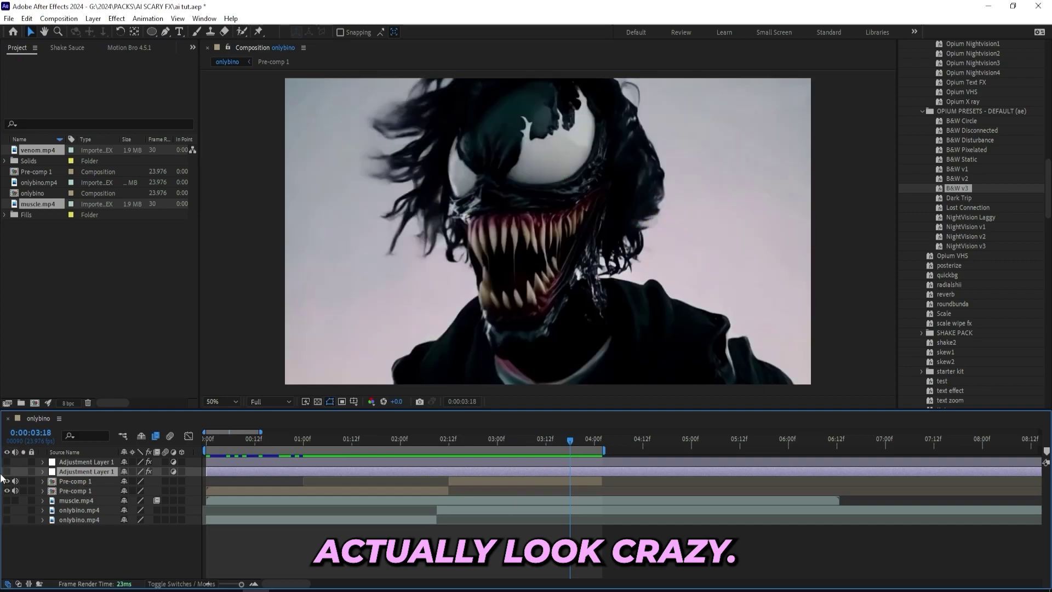
left_click(8, 471)
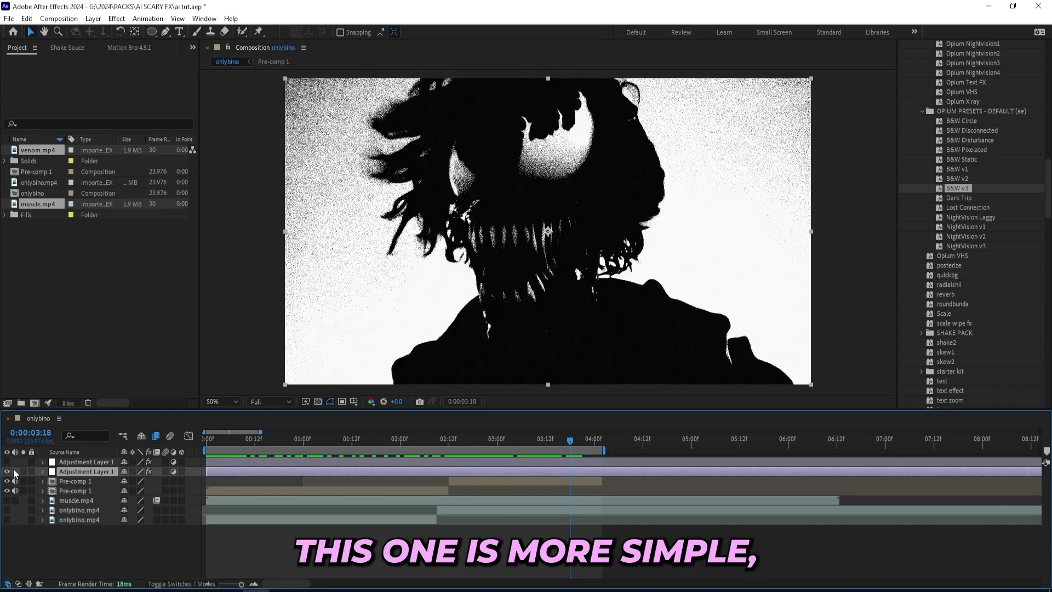
left_click(8, 471)
Play the sequence from the start with only the upper adjustment layer visible, then hide that layer
left_click(7, 463)
left_click_drag(564, 443, 207, 453)
key("space")
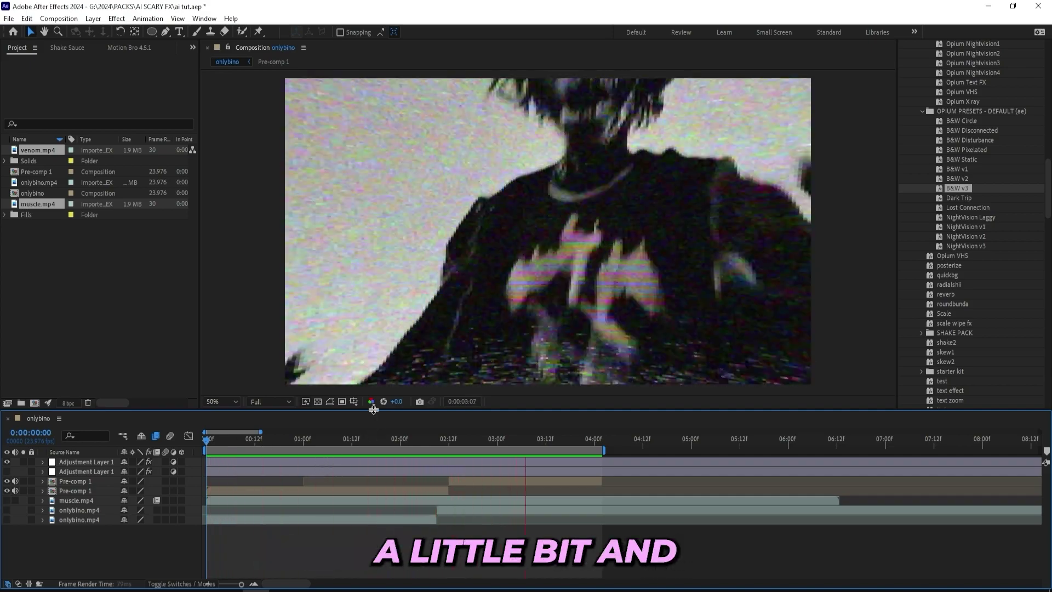
key("space")
left_click(7, 461)
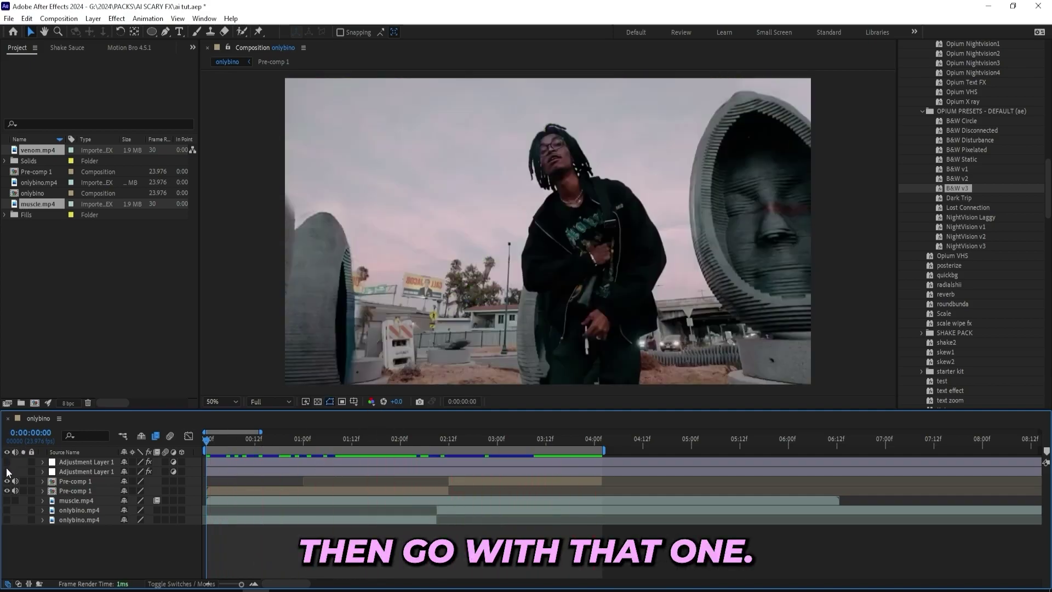
Show the lower adjustment layer, play the sequence with its effect, and inspect the end of the work area and the frame around one second
left_click(6, 471)
key("space")
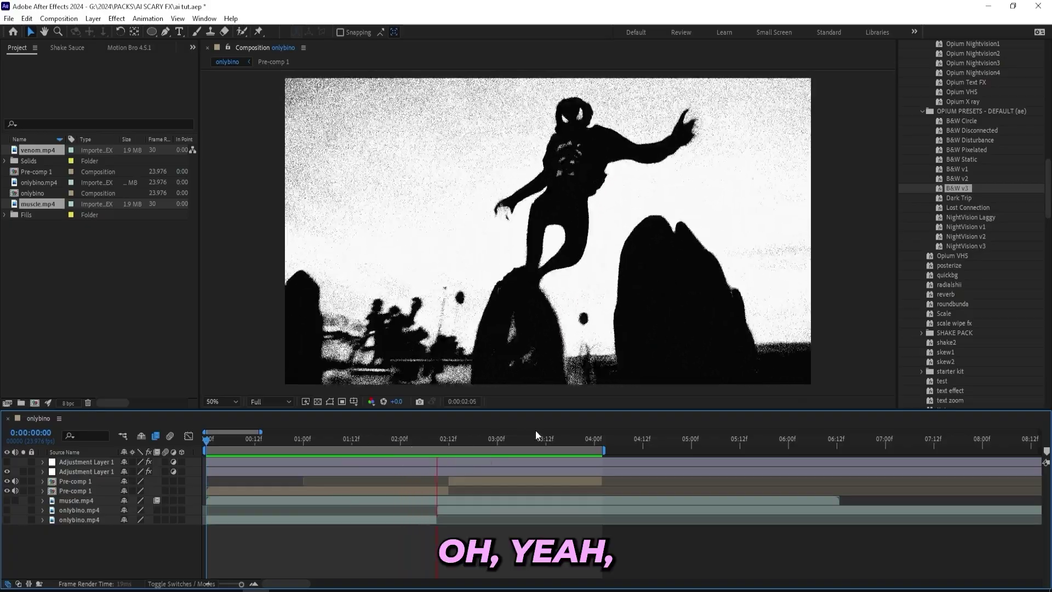
left_click(602, 444)
key("ctrl+shift+d")
key("Delete")
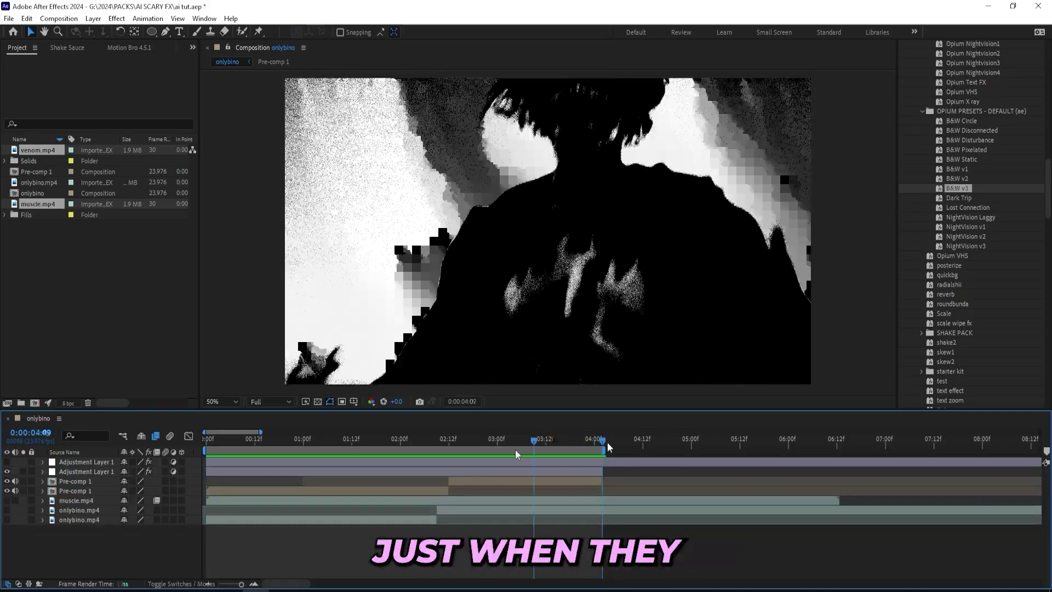
left_click(306, 441)
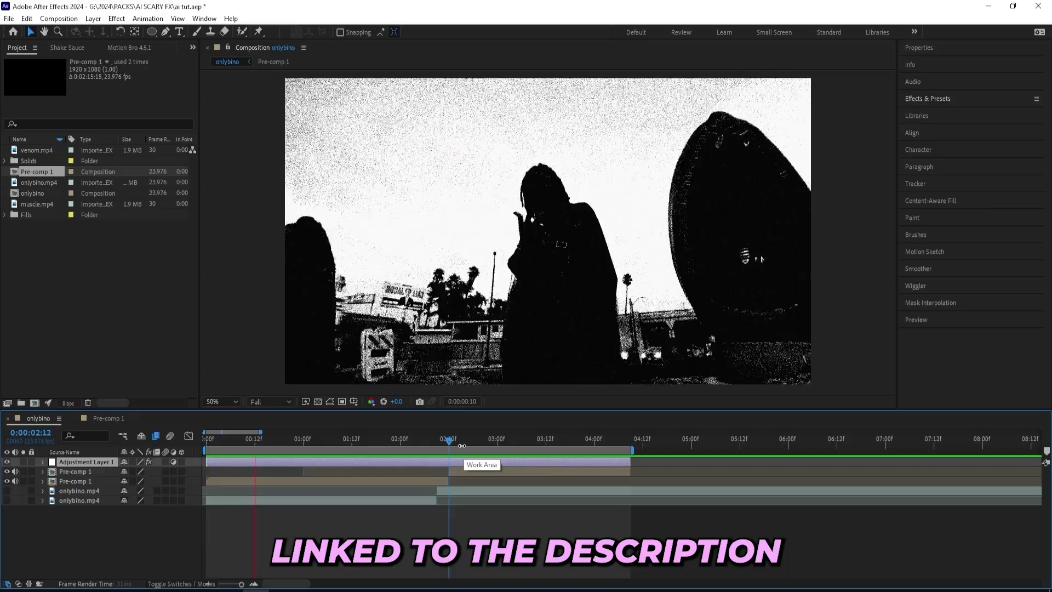
Return to the start of the composition and play back the finished black-and-white sequence
left_click_drag(451, 438, 135, 478)
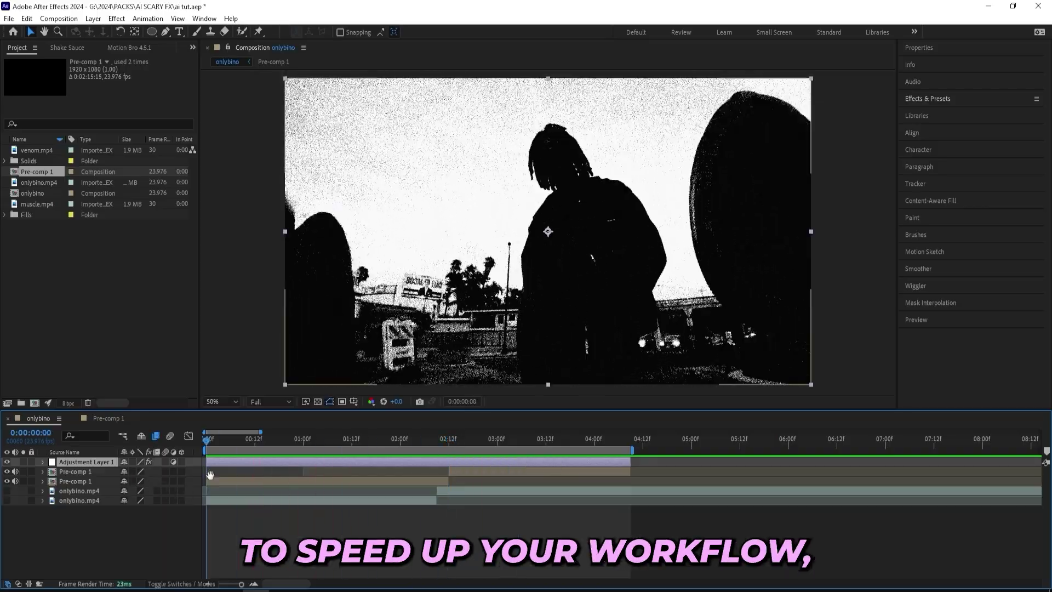
key("space")
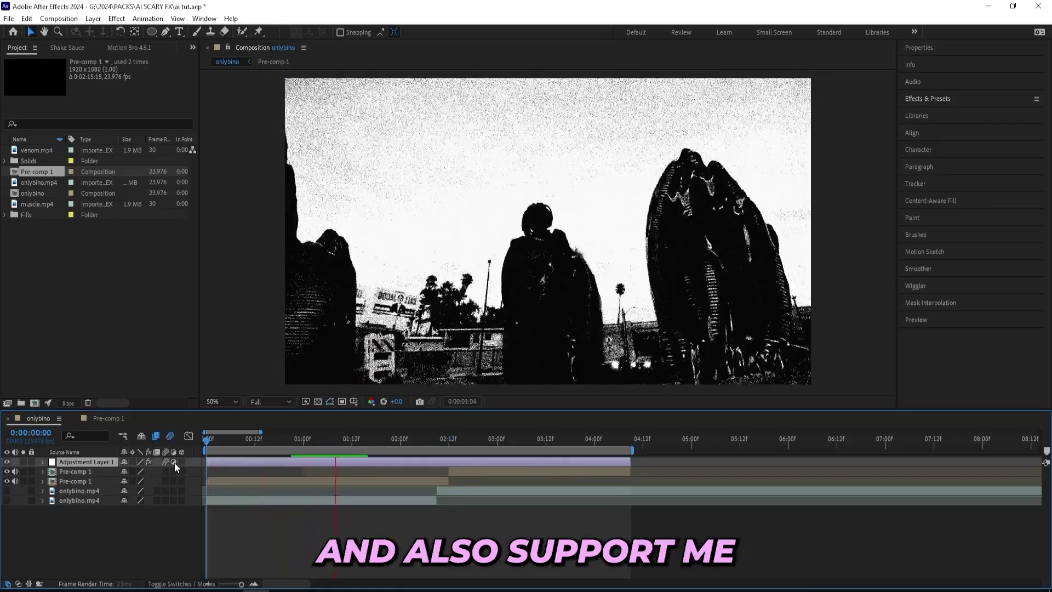
key("space")
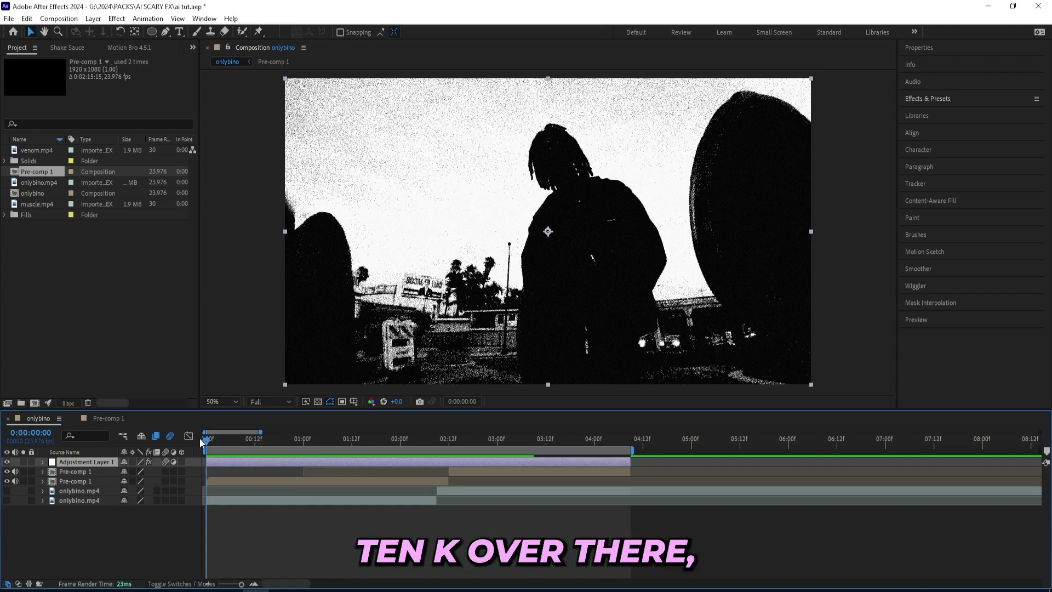
key("space")
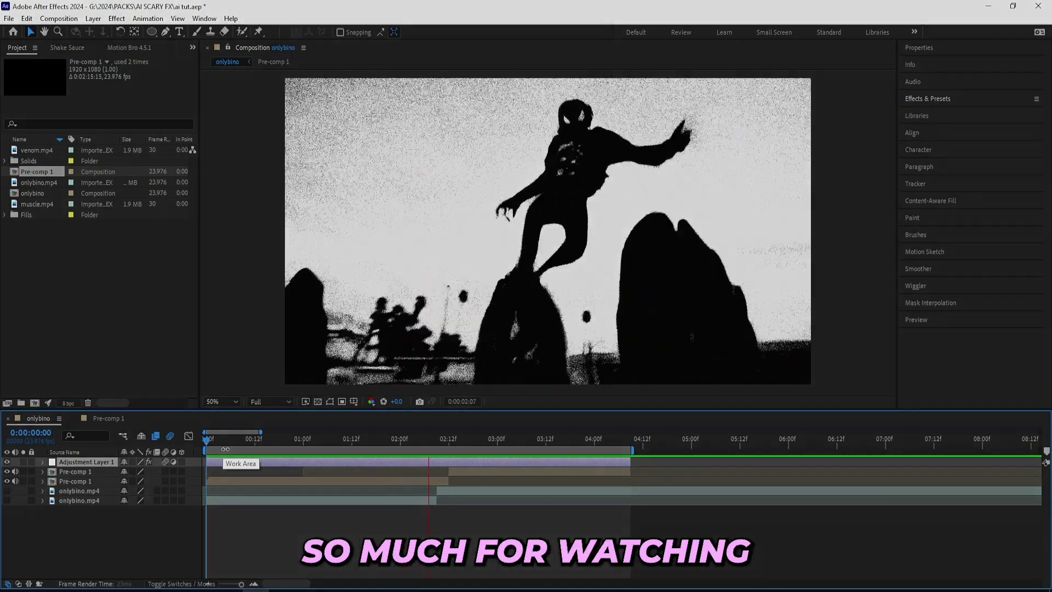